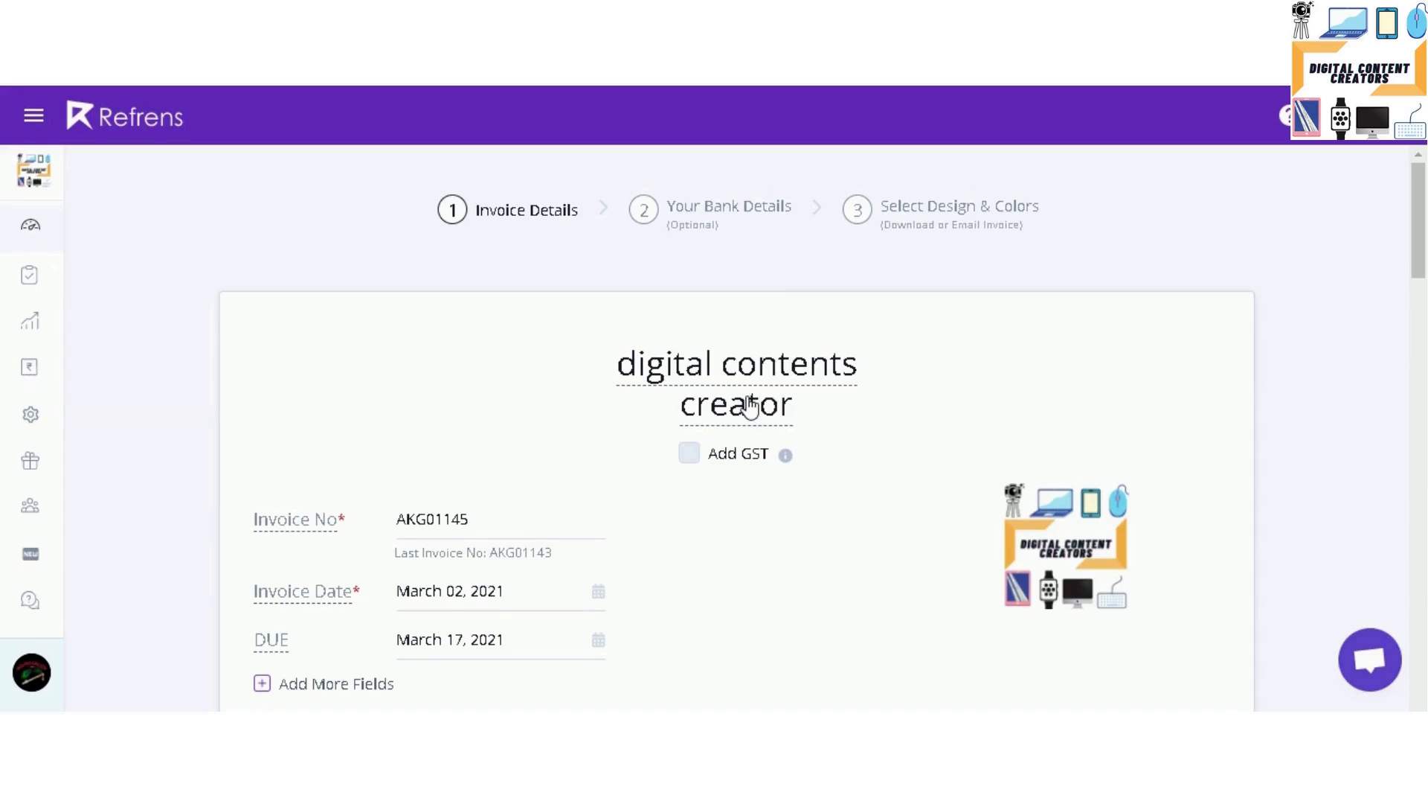
# Step: Set the invoice number to AKG011454
pyautogui.click(749, 406)
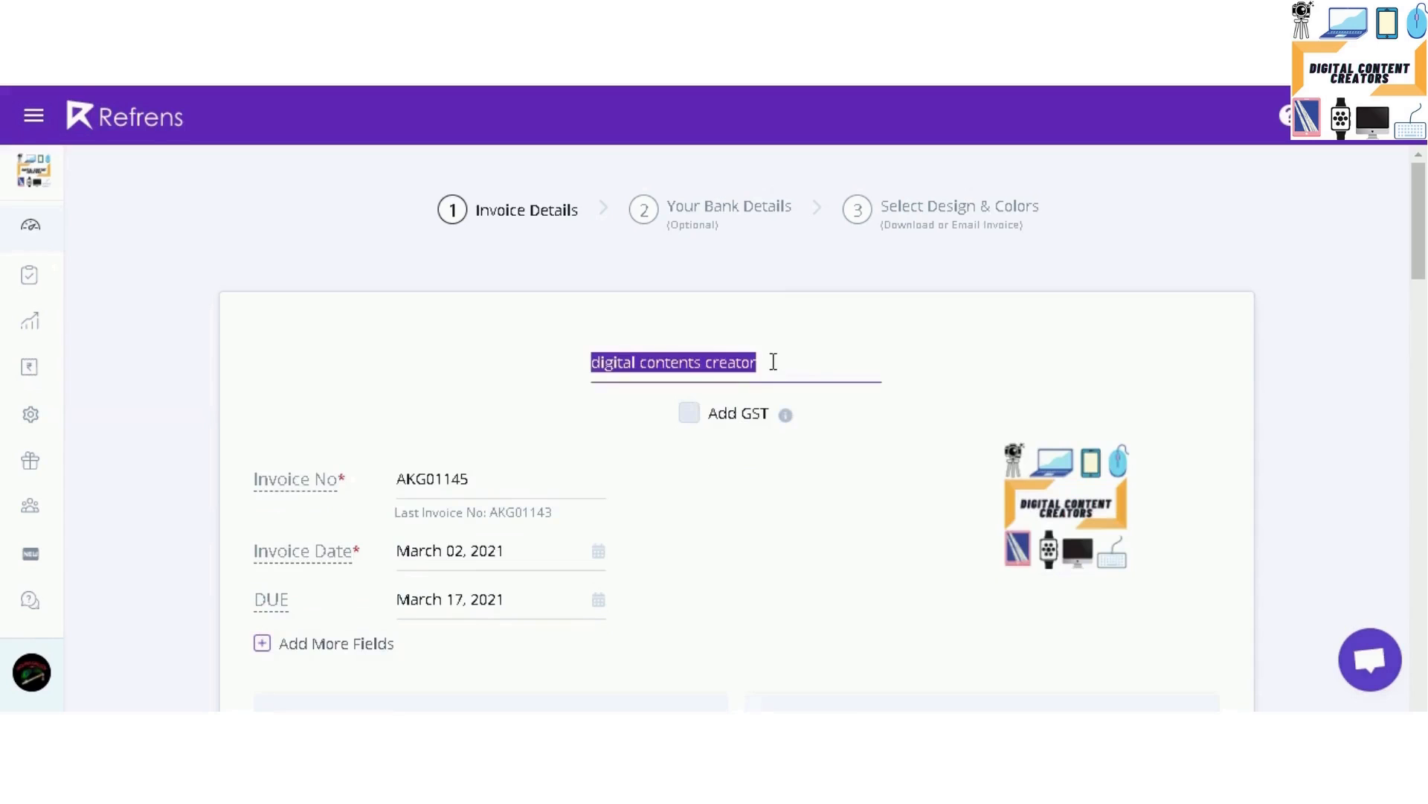
pyautogui.scroll(-1, 775, 364)
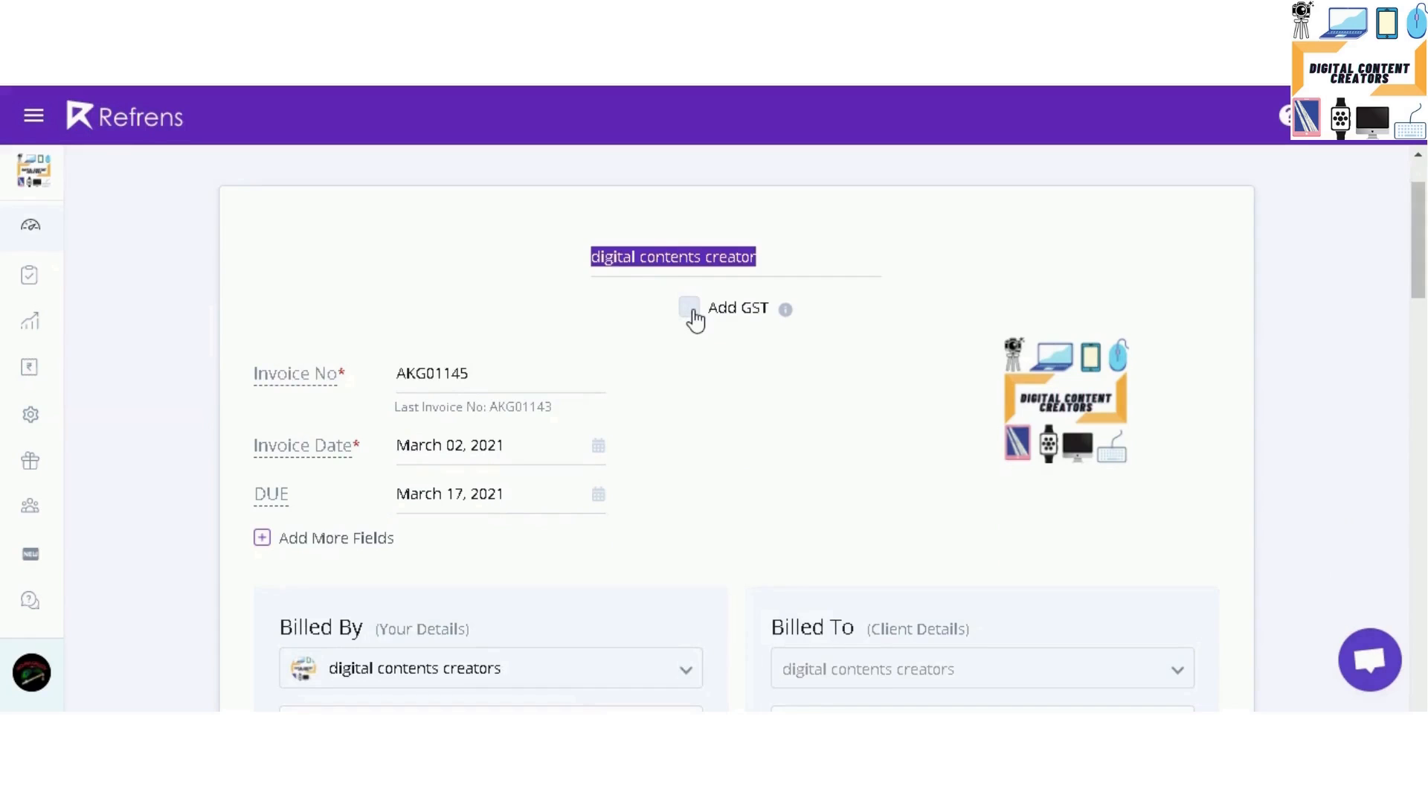
pyautogui.click(511, 372)
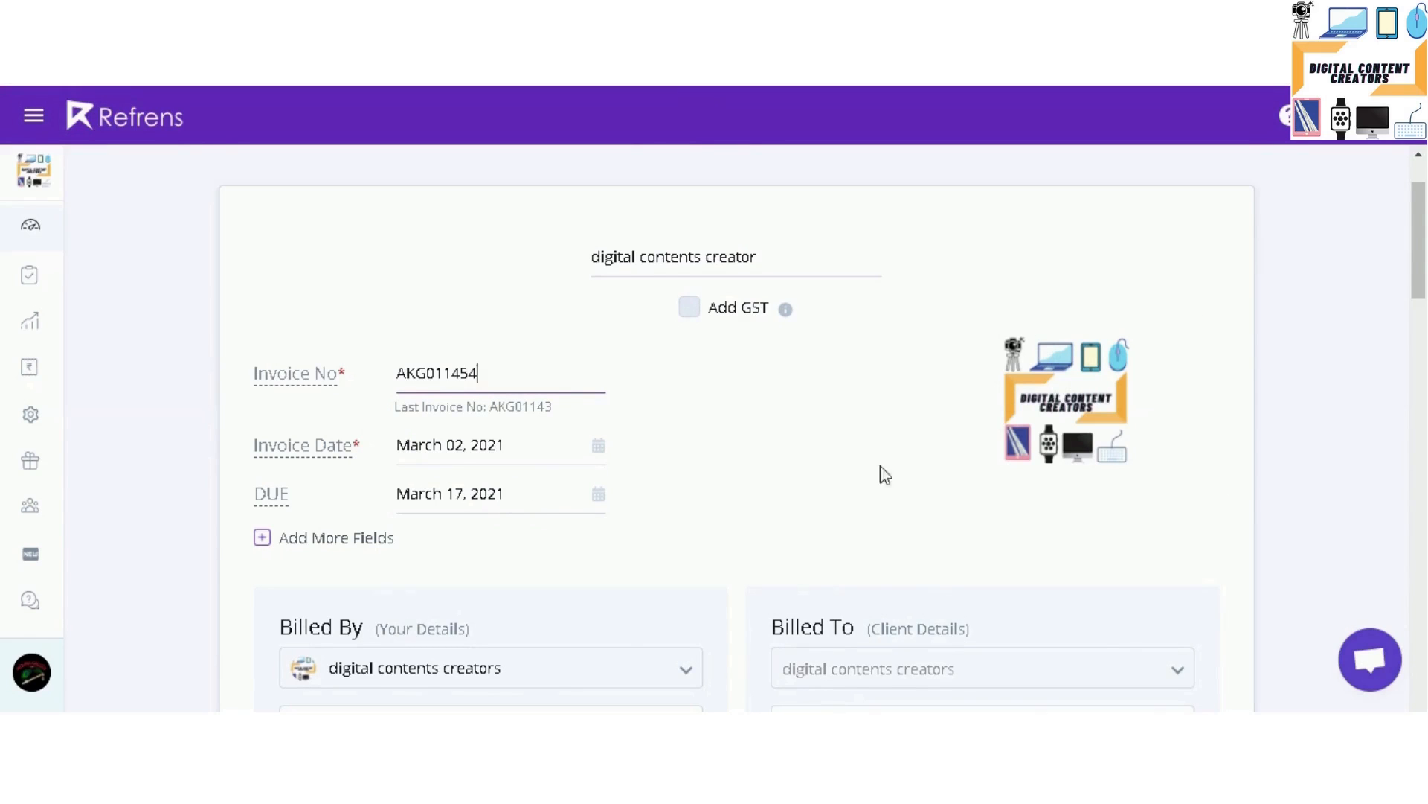
# Step: Review the invoice's date fields and billing details, and browse the available currencies without choosing a different one
pyautogui.scroll(-2, 880, 491)
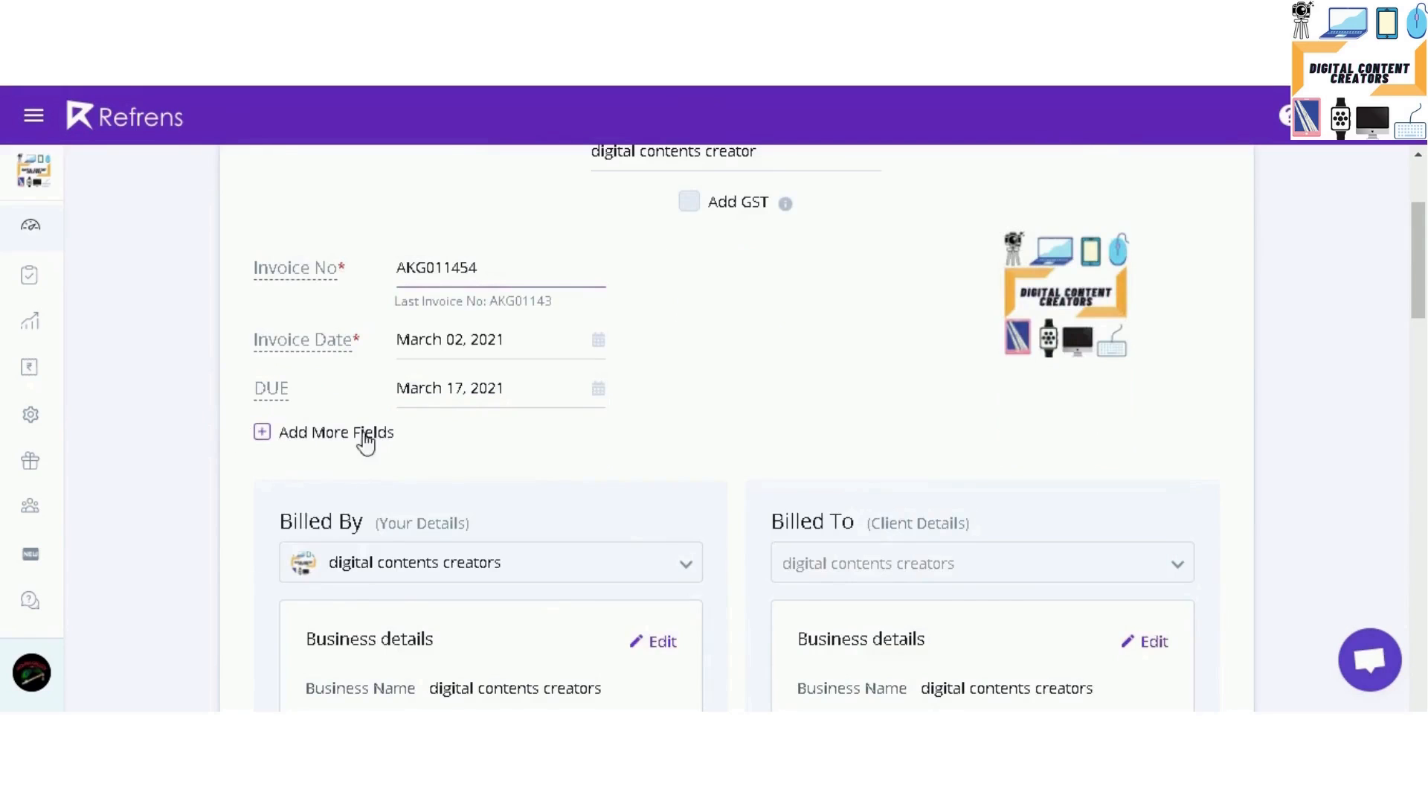
pyautogui.scroll(-2, 417, 445)
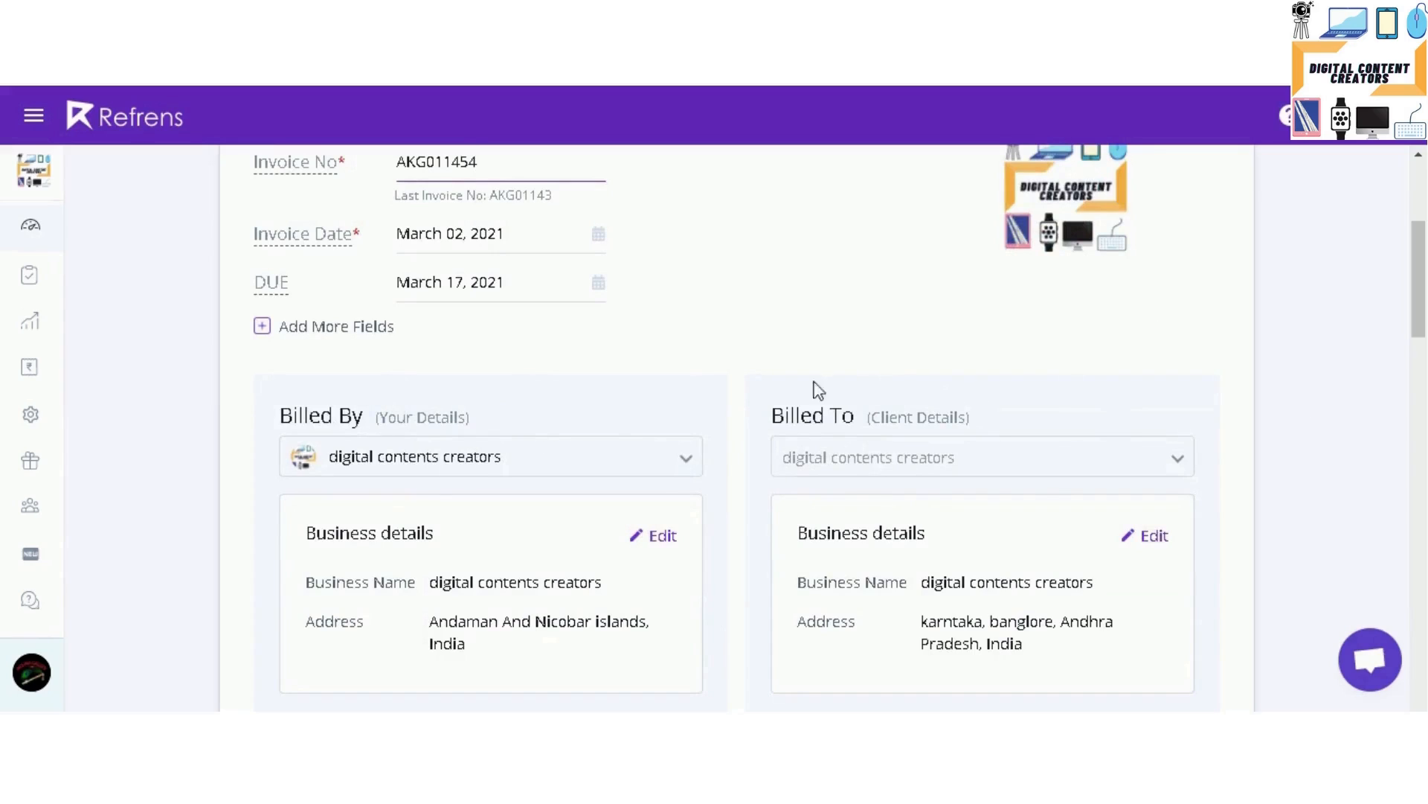
pyautogui.scroll(-4, 764, 424)
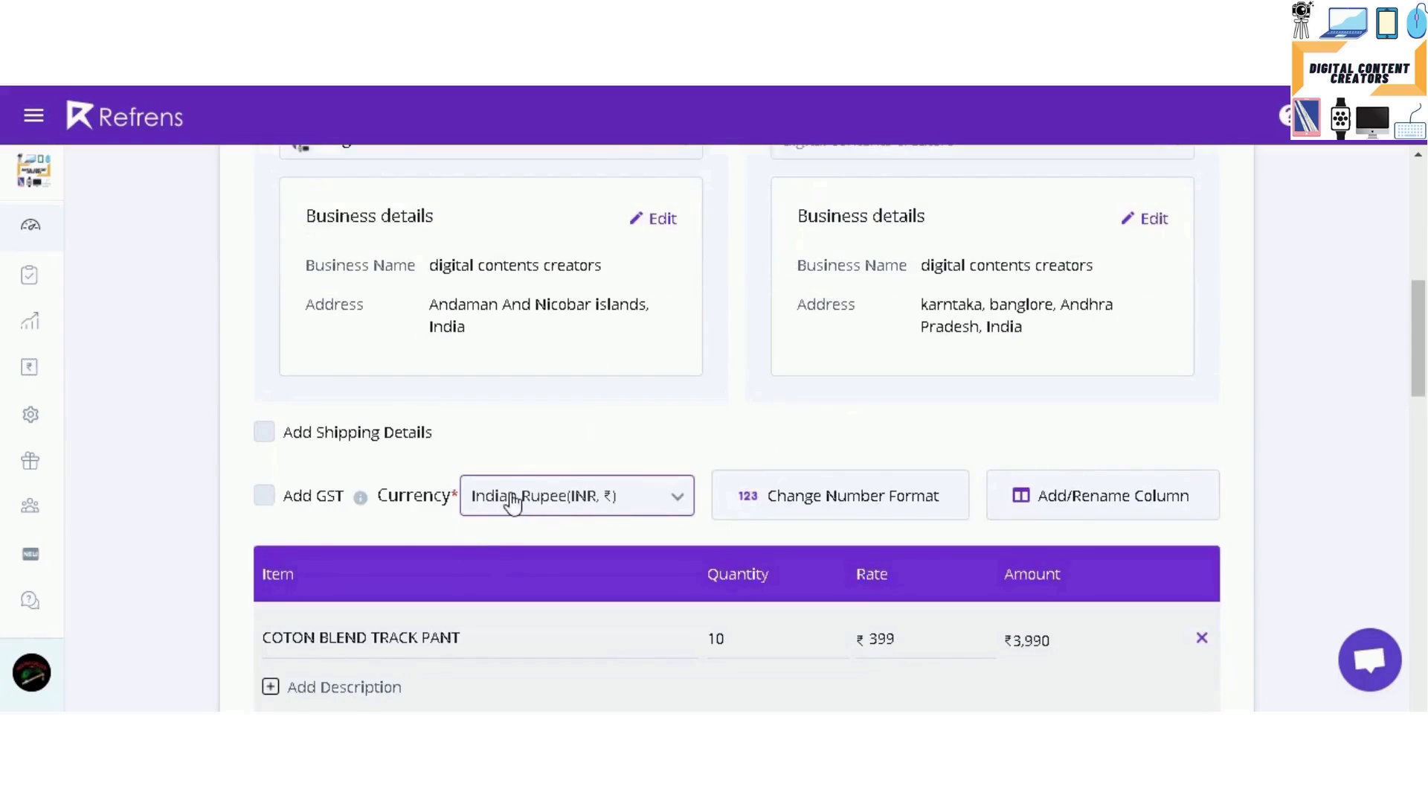
pyautogui.click(633, 508)
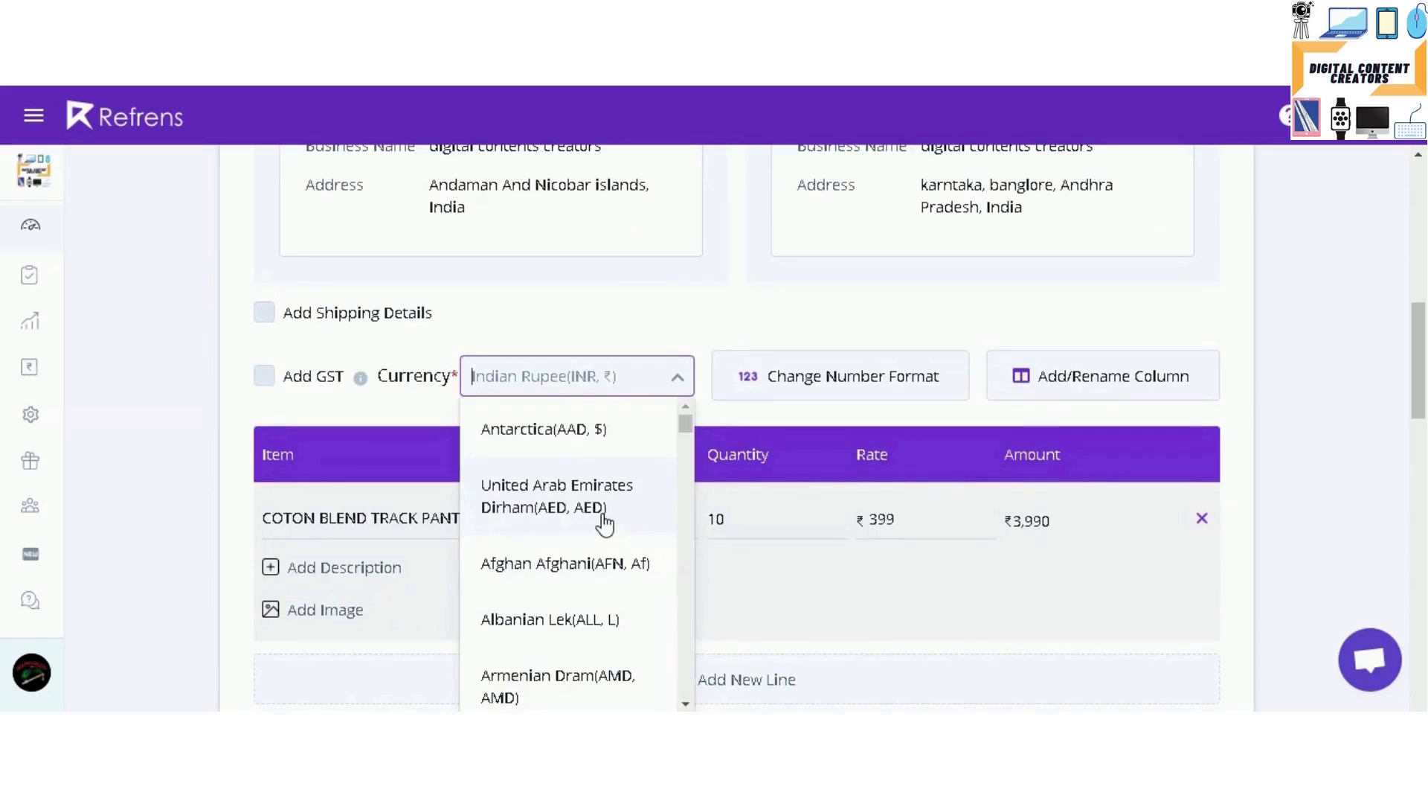
pyautogui.scroll(-8, 605, 525)
pyautogui.scroll(-2, 618, 509)
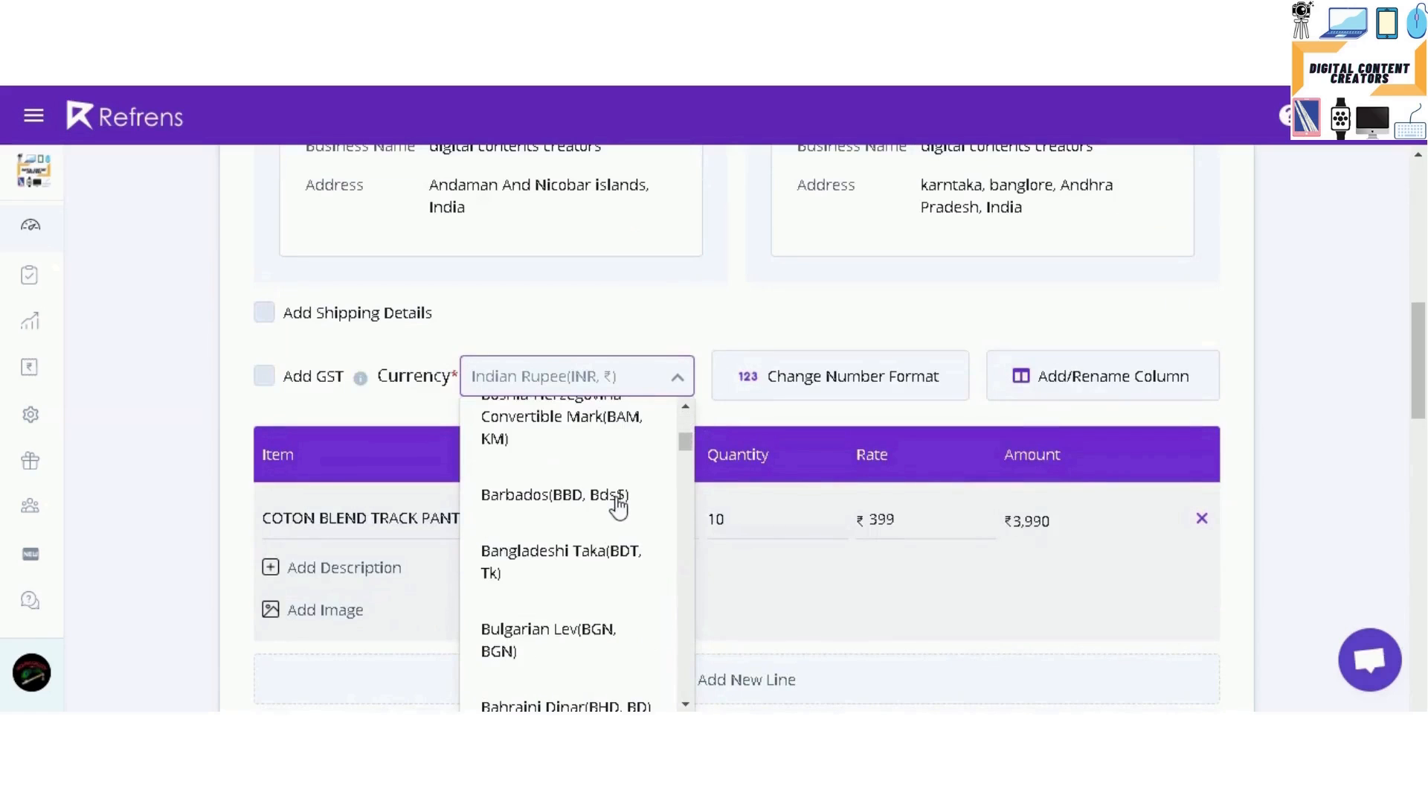
pyautogui.scroll(-3, 619, 505)
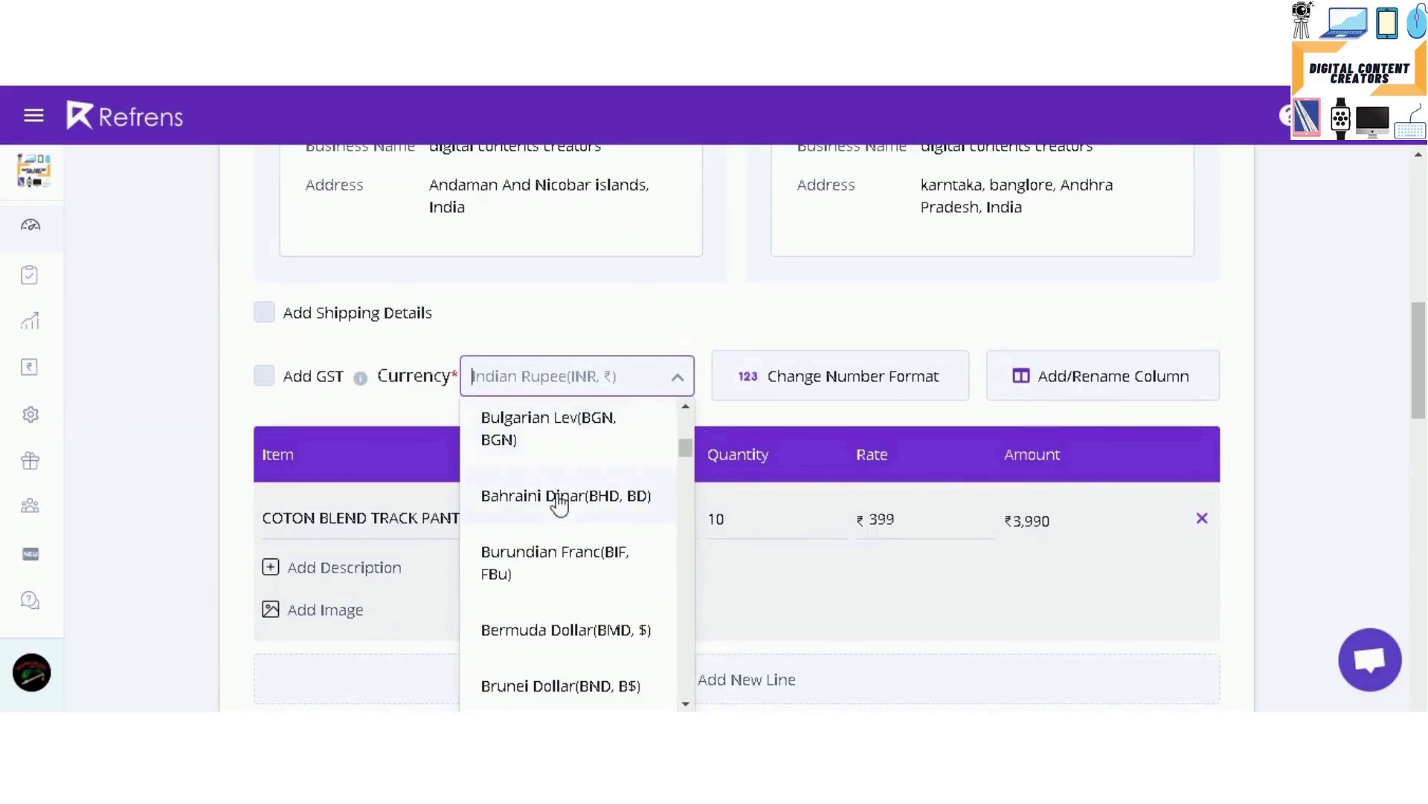
pyautogui.scroll(-2, 560, 504)
pyautogui.click(680, 381)
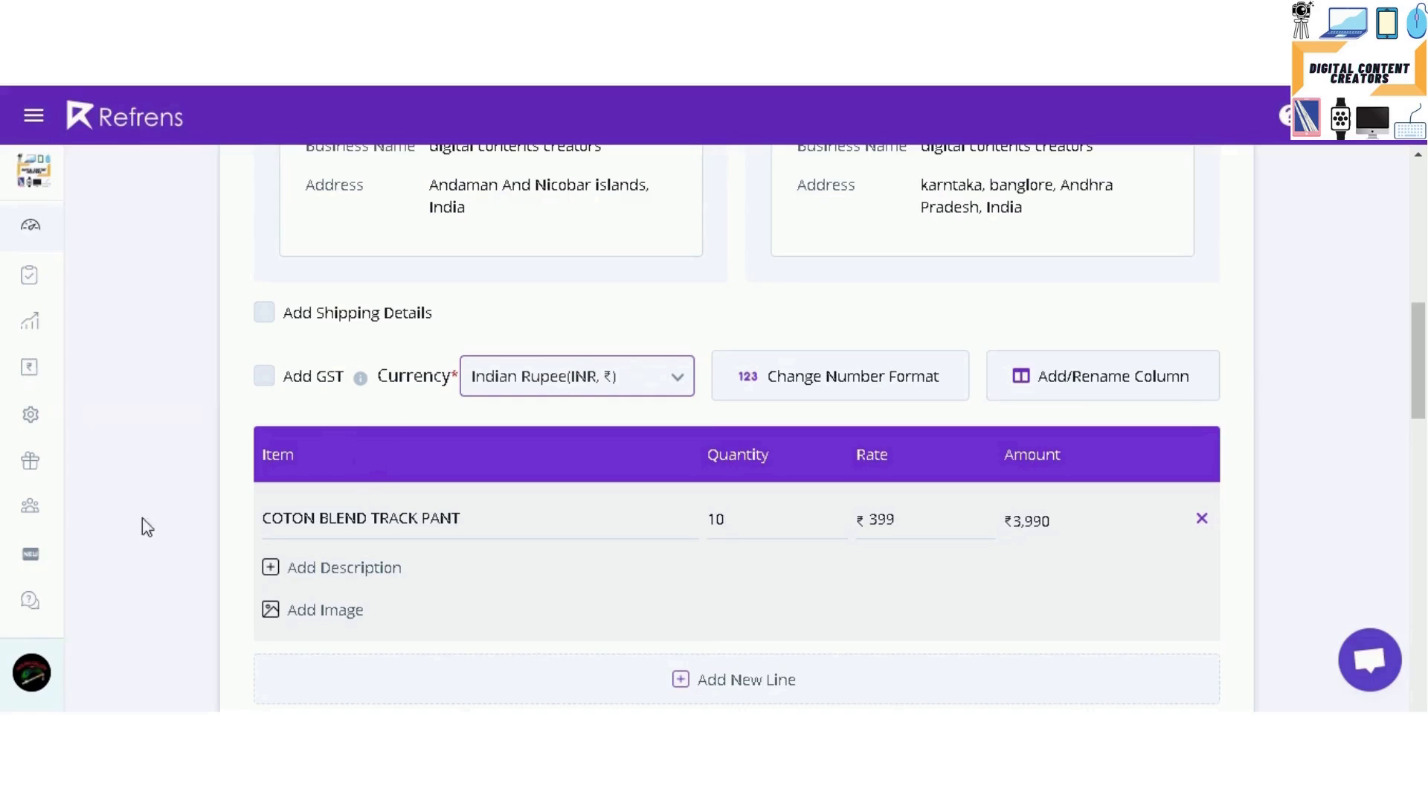
# Step: Set the COTON BLEND TRACK PANT quantity to 100, add a discount to the invoice and open its unit choices
pyautogui.click(741, 524)
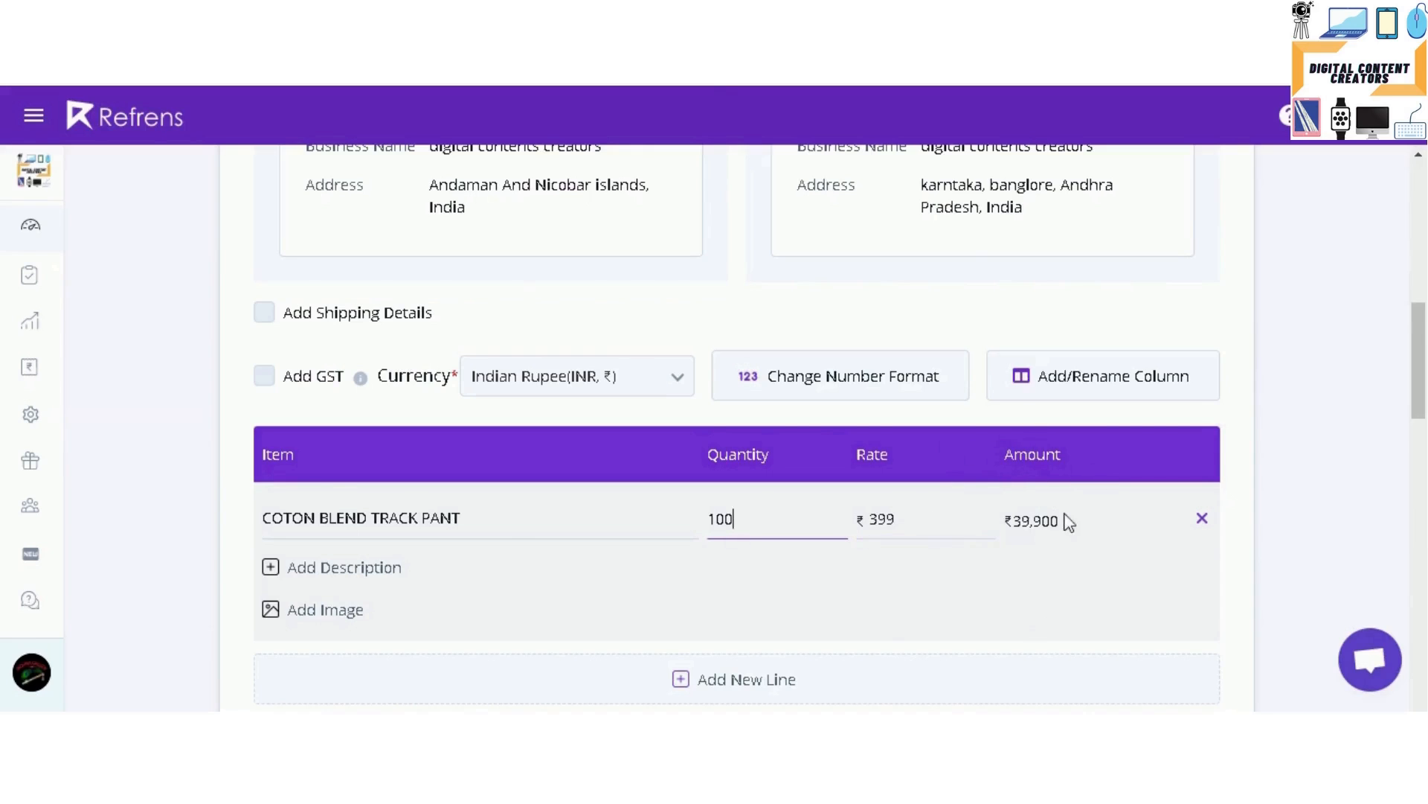
pyautogui.scroll(-1, 629, 491)
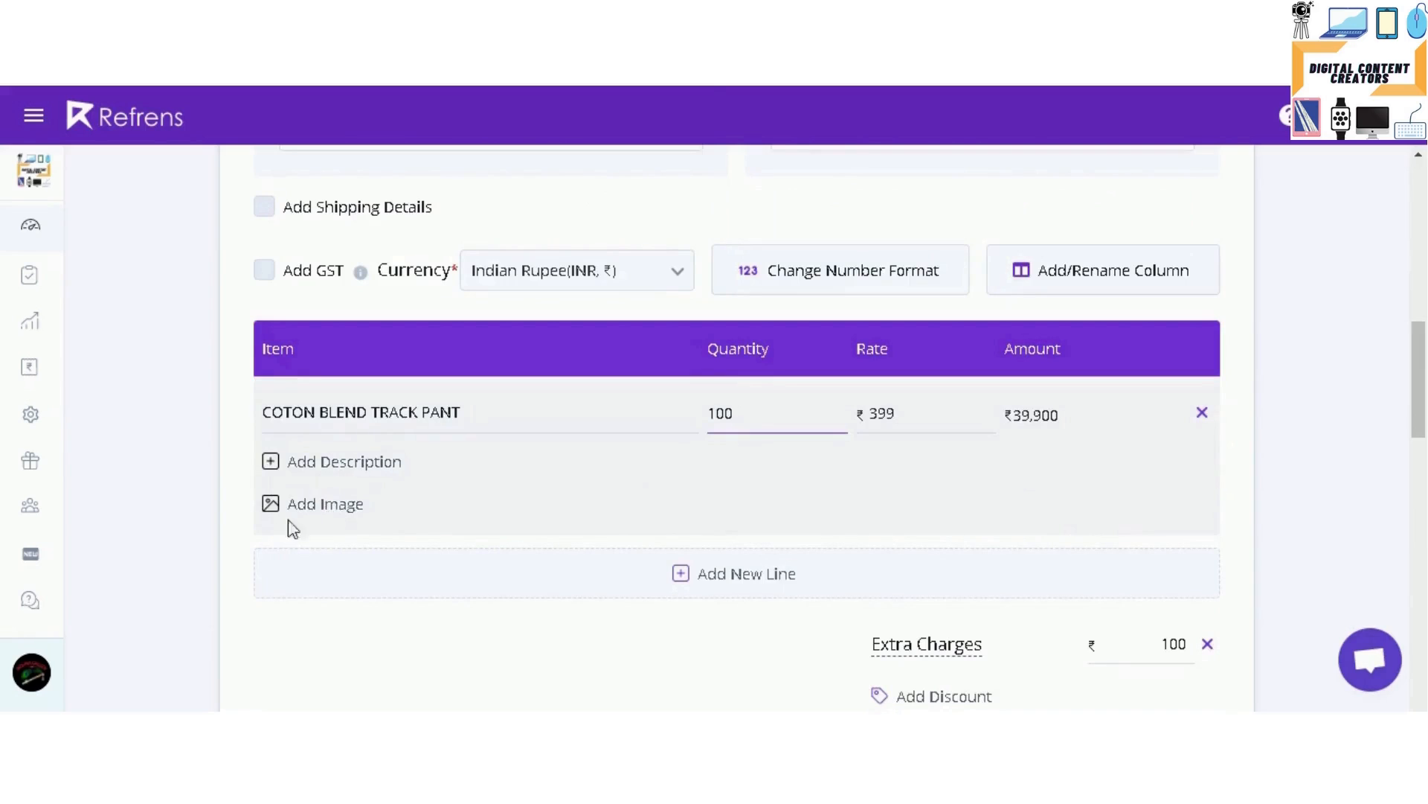
pyautogui.scroll(-2, 711, 552)
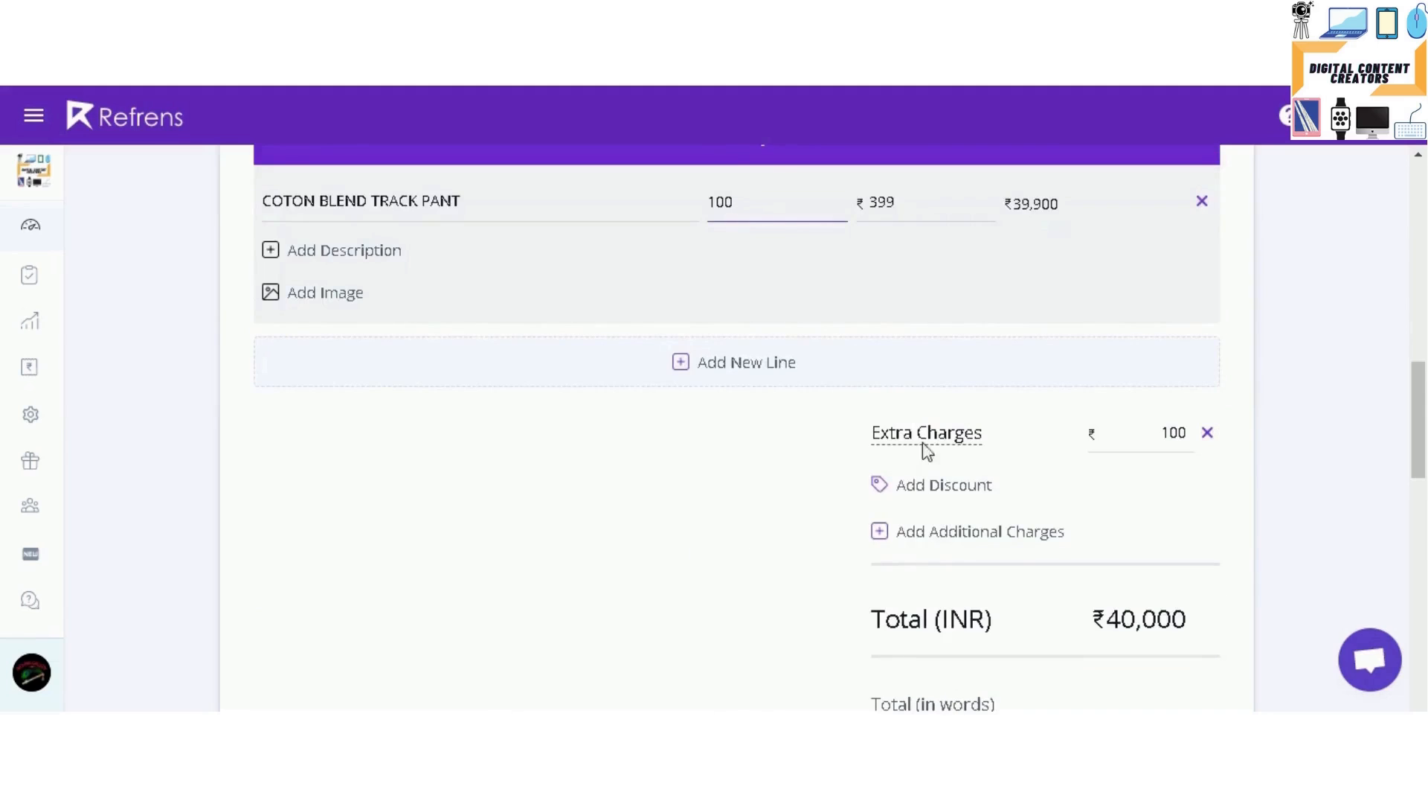
pyautogui.click(914, 492)
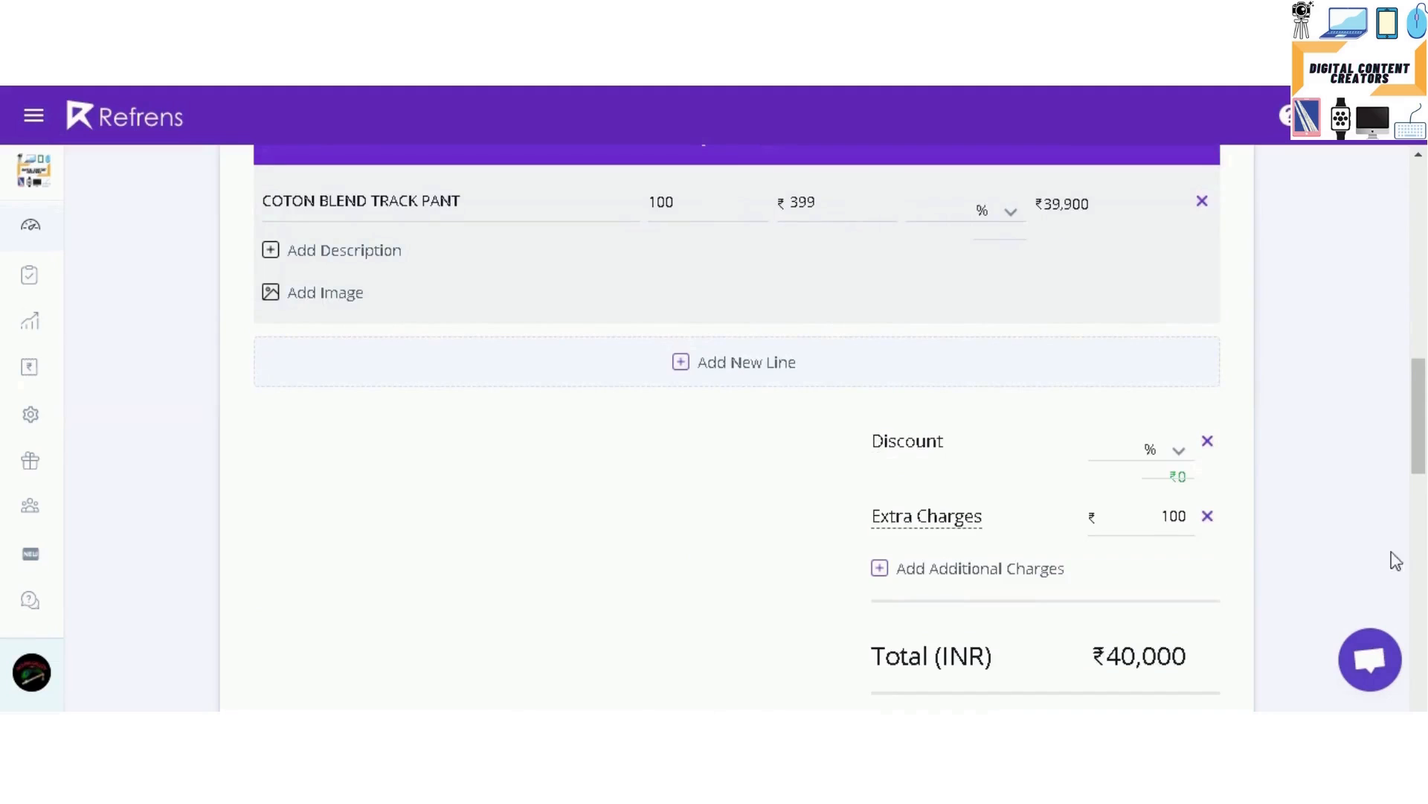
pyautogui.click(1180, 459)
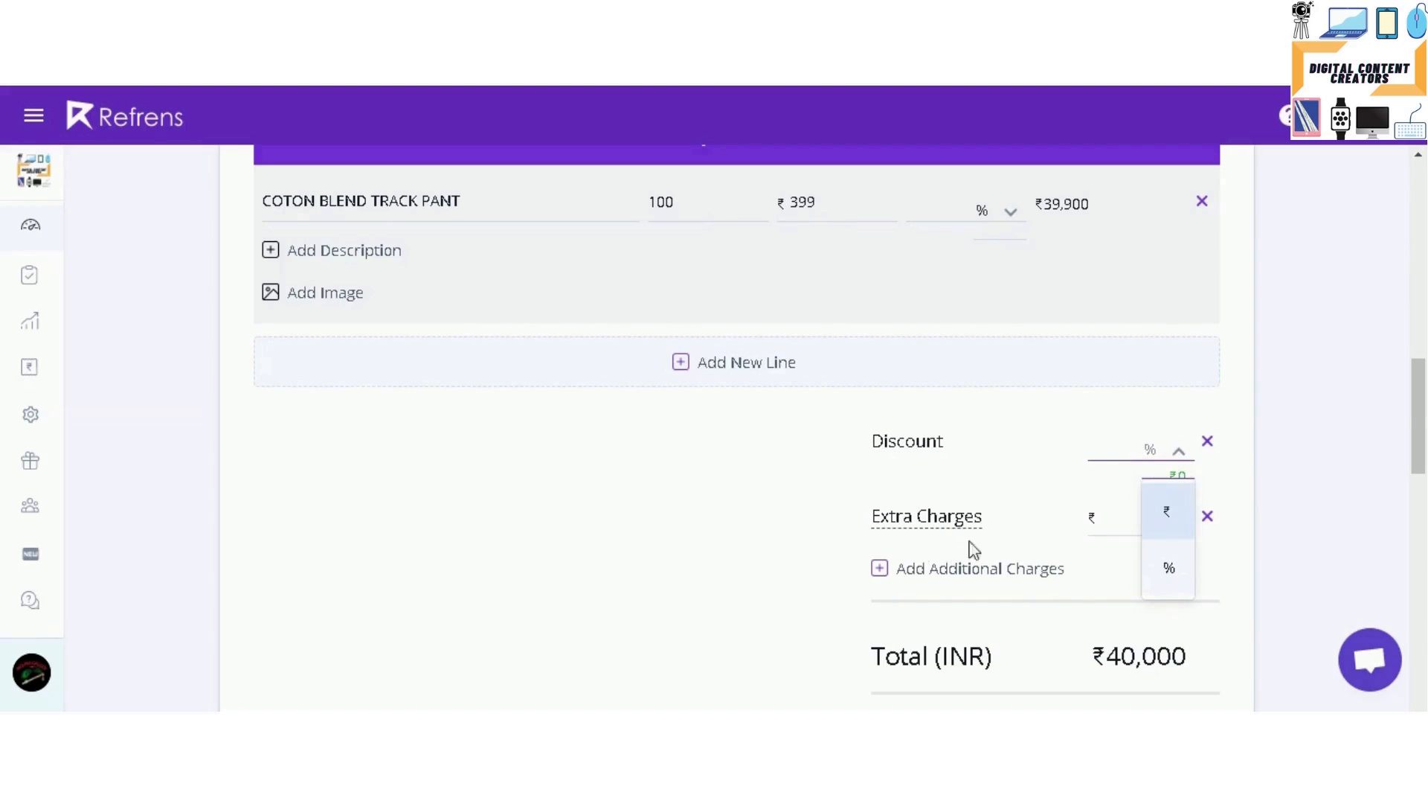
# Step: Examine the rest of the invoice form, including the total, terms and conditions, signature, contact details and item table
pyautogui.scroll(-4, 974, 550)
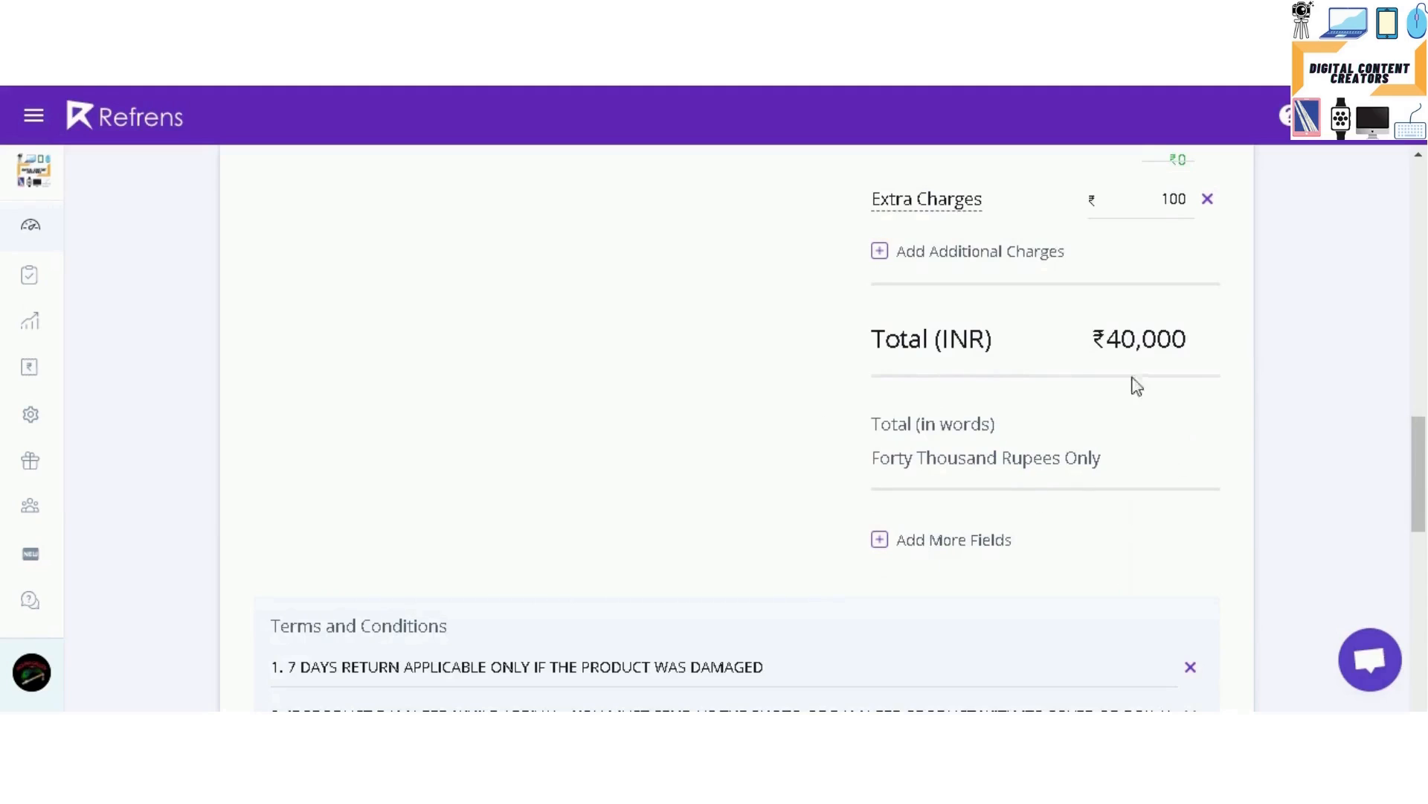
pyautogui.scroll(-3, 837, 547)
pyautogui.click(691, 454)
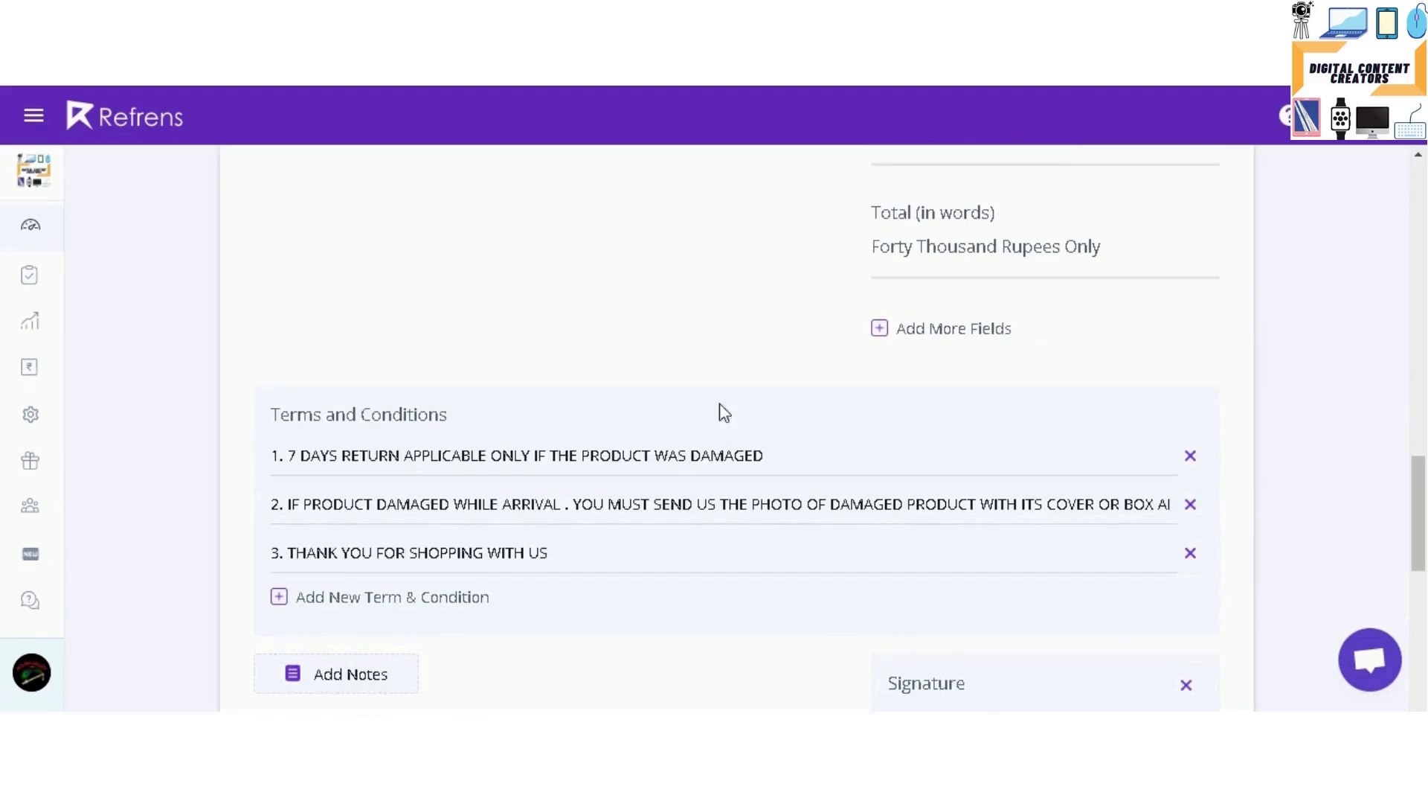
pyautogui.scroll(-4, 581, 491)
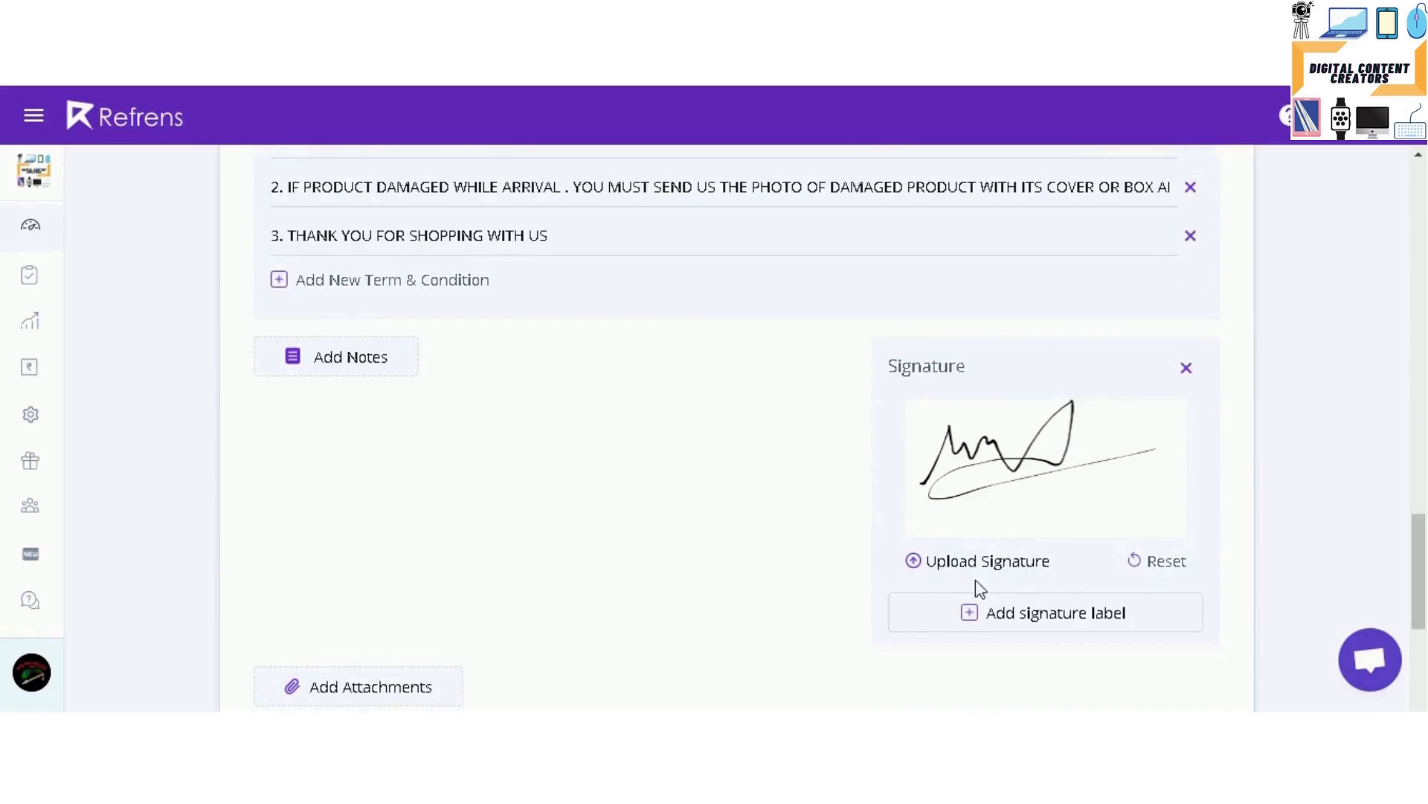
pyautogui.scroll(-5, 977, 584)
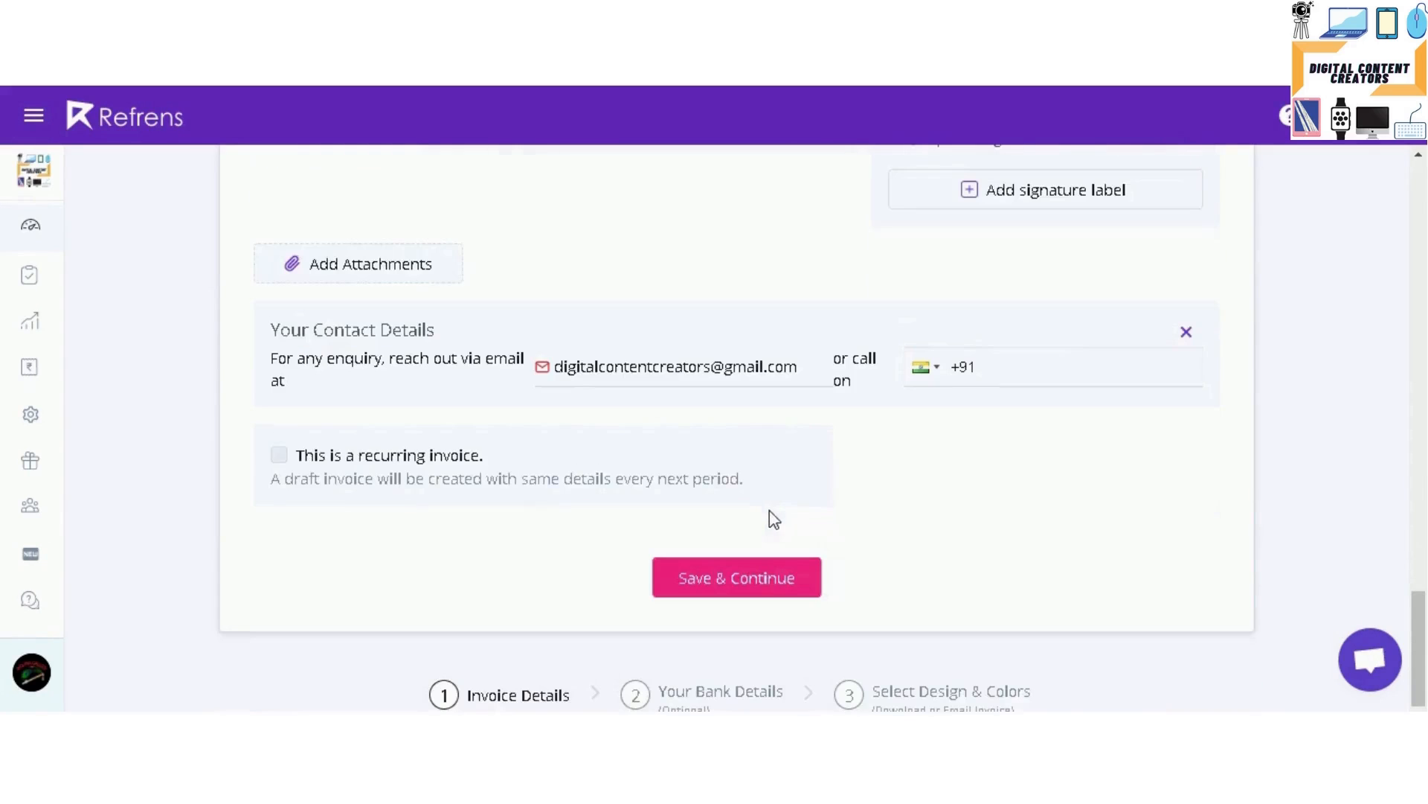
pyautogui.scroll(12, 785, 512)
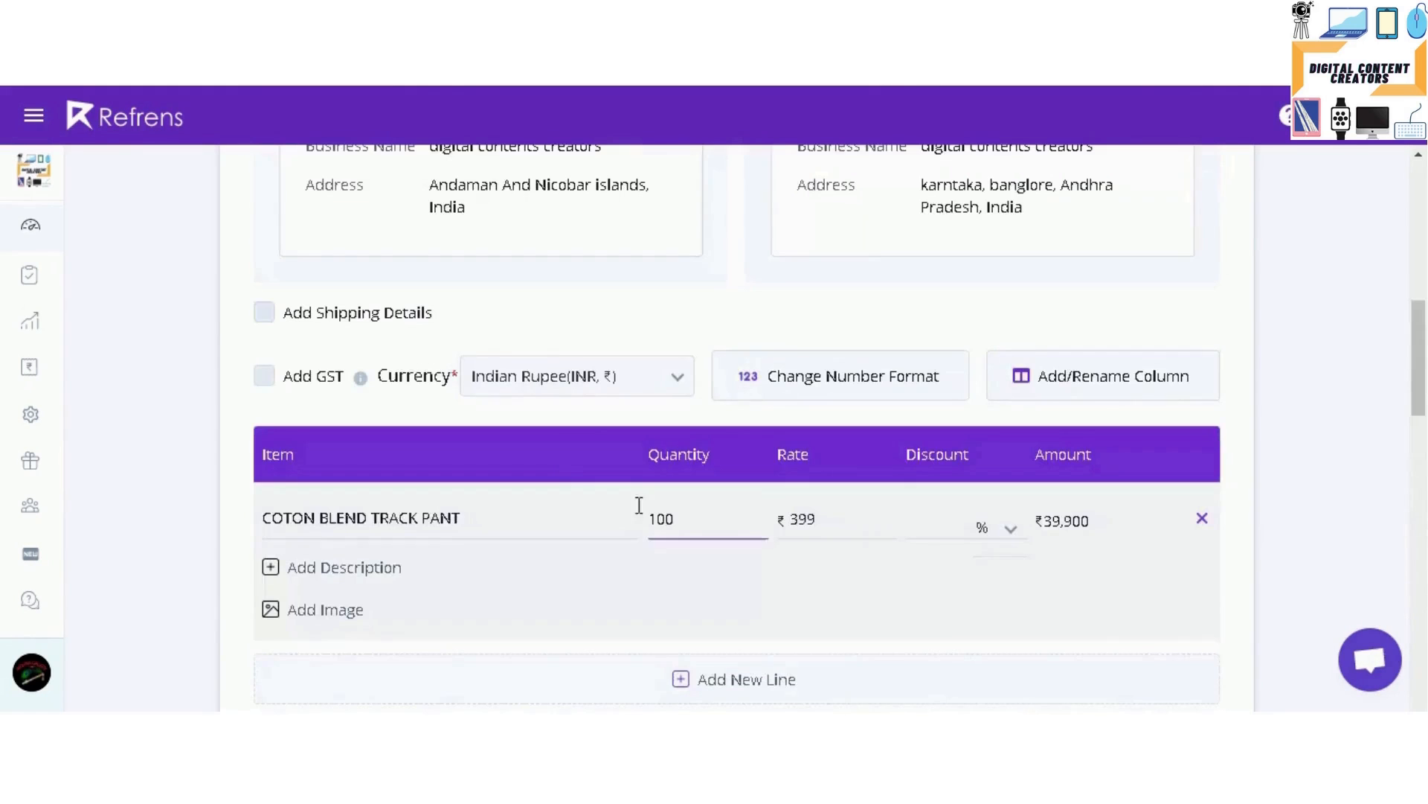
pyautogui.moveTo(32, 235)
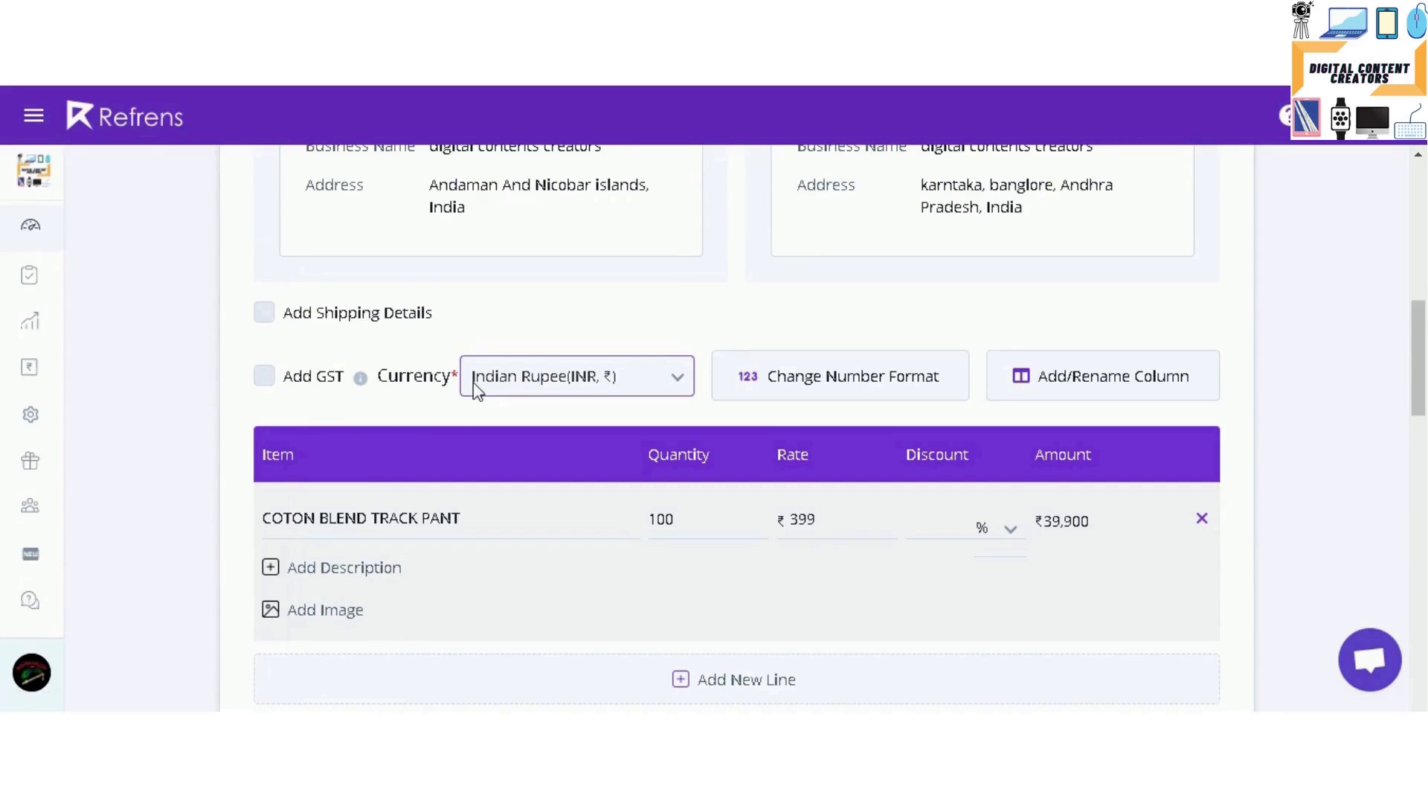
# Step: Save the invoice details and continue to the download and email stage
pyautogui.scroll(-8, 590, 409)
pyautogui.scroll(-15, 696, 445)
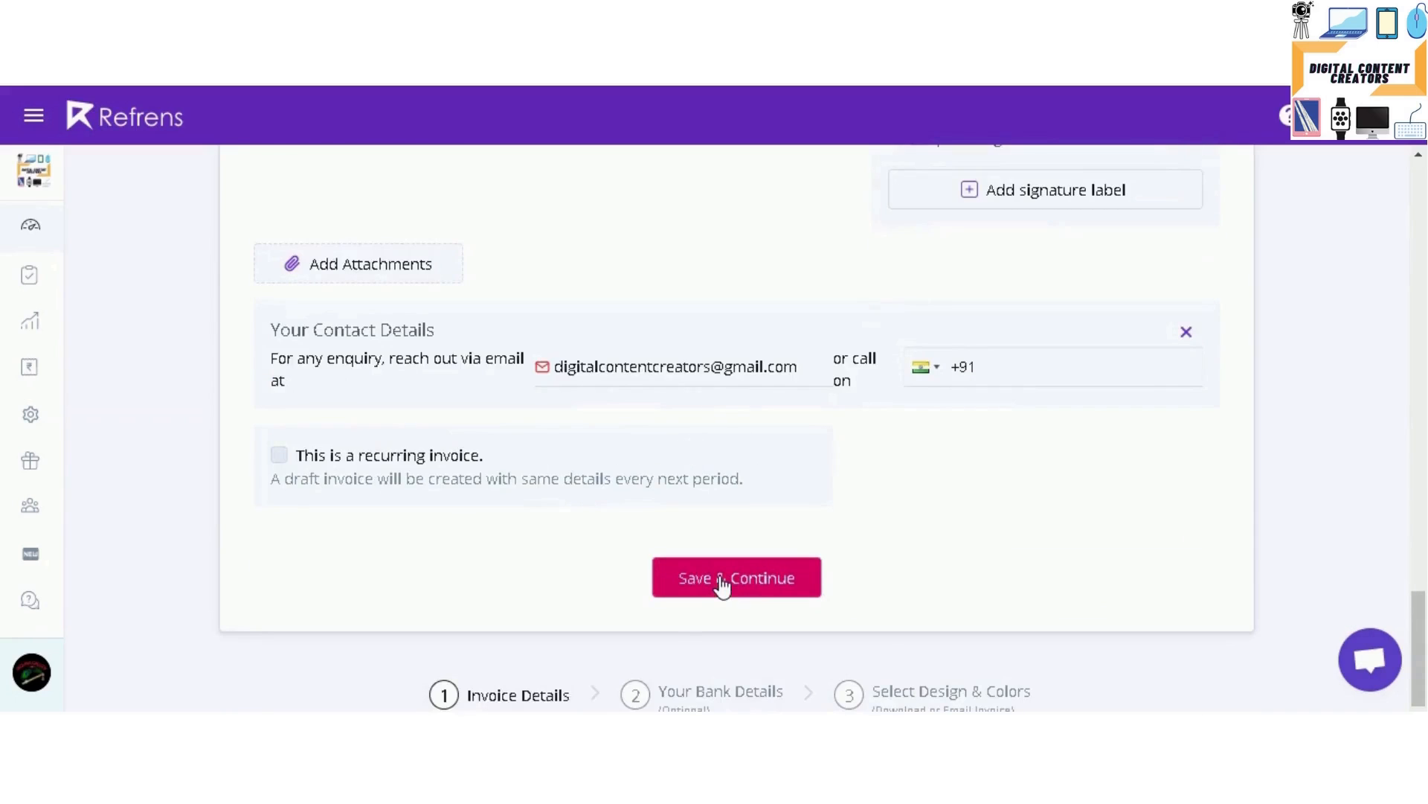
pyautogui.click(721, 577)
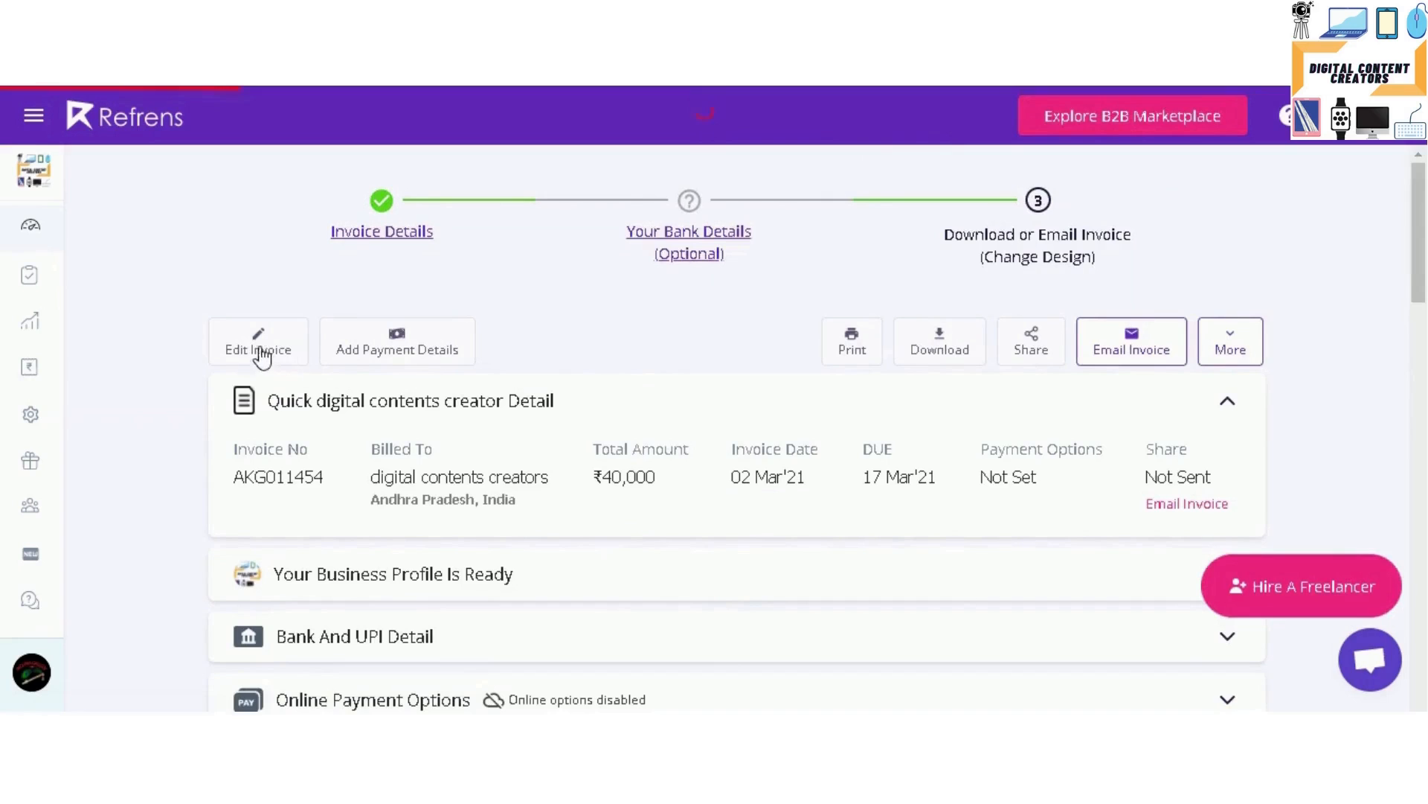
# Step: Review the saved invoice's summary and payment sections, and browse the available invoice designs without choosing a different one
pyautogui.scroll(-3, 305, 378)
pyautogui.scroll(3, 463, 422)
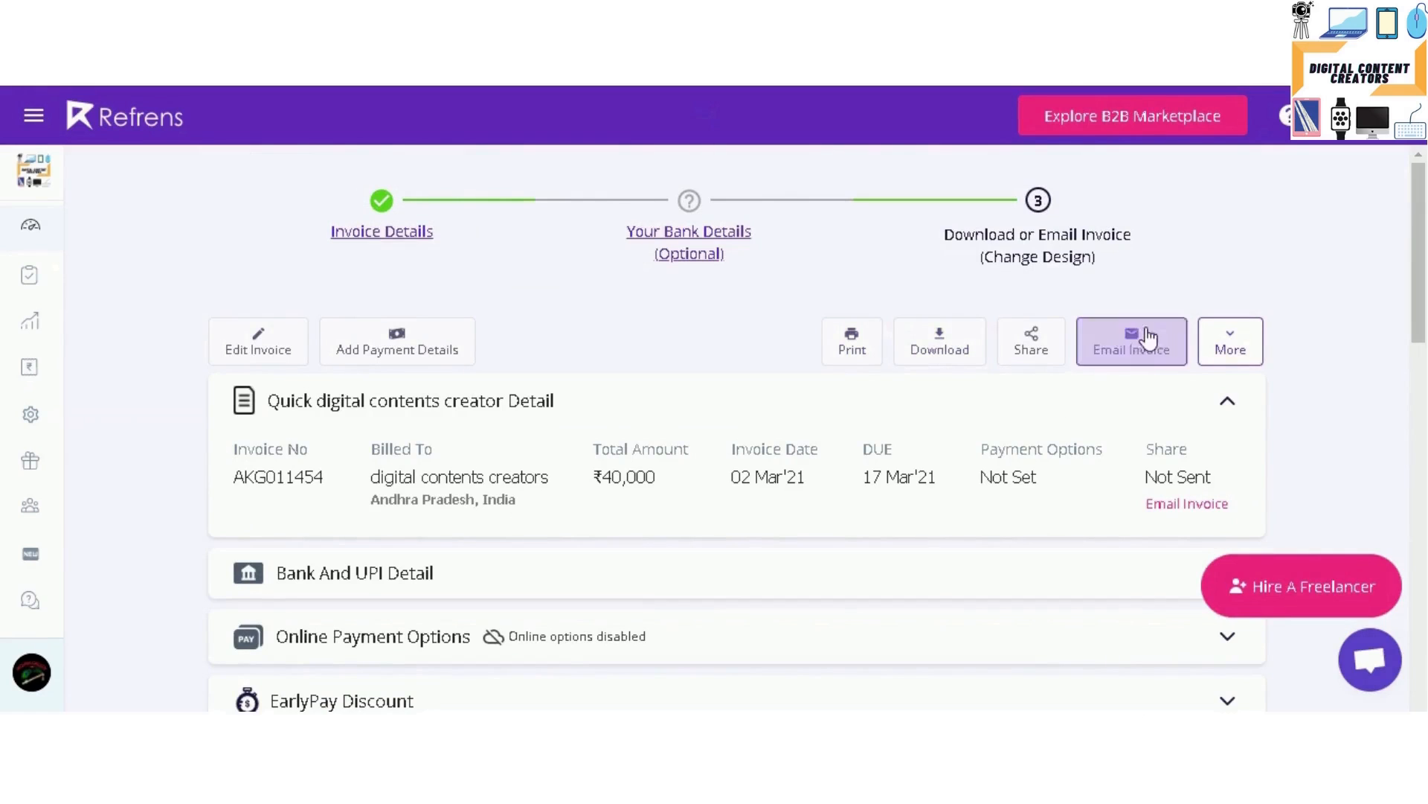
pyautogui.scroll(-3, 1107, 444)
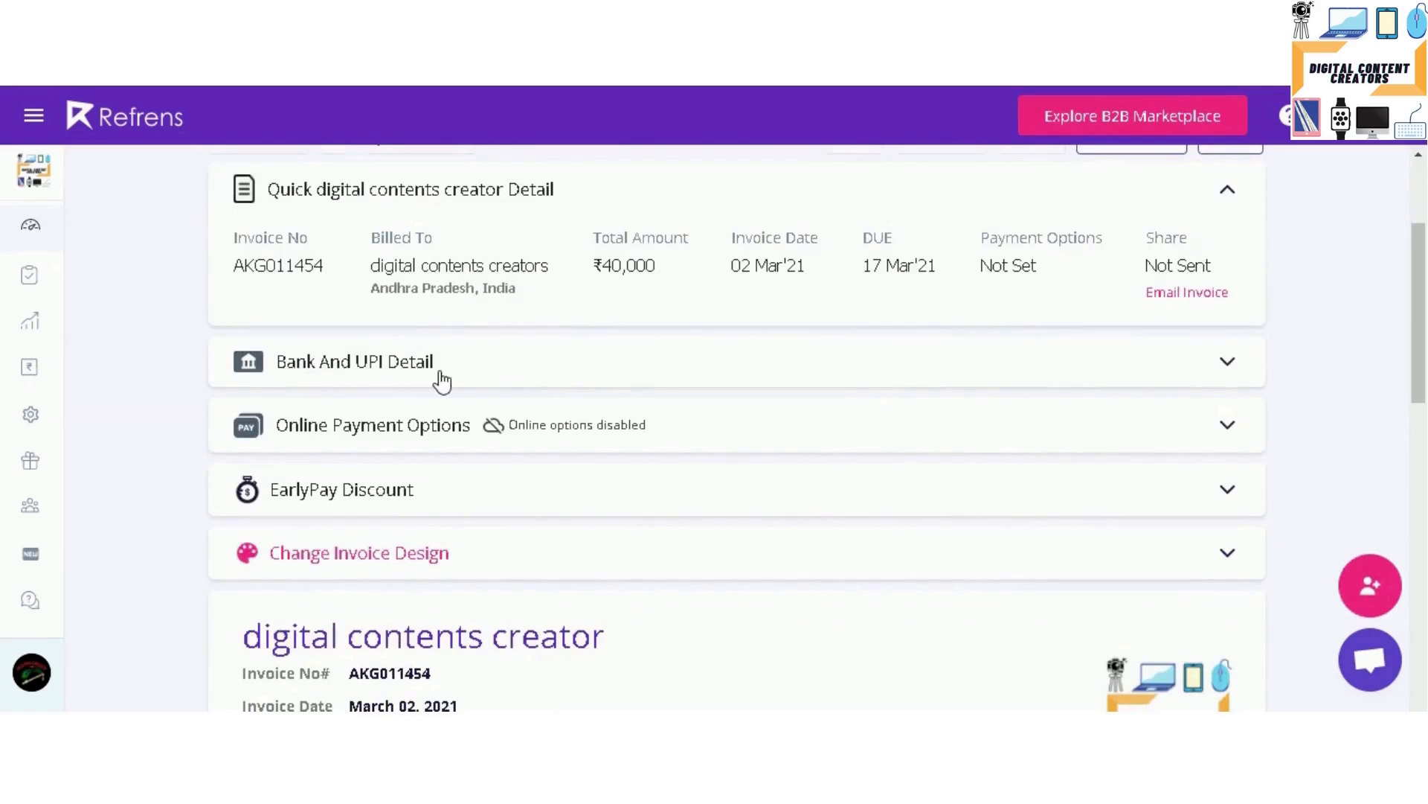
pyautogui.scroll(-2, 424, 421)
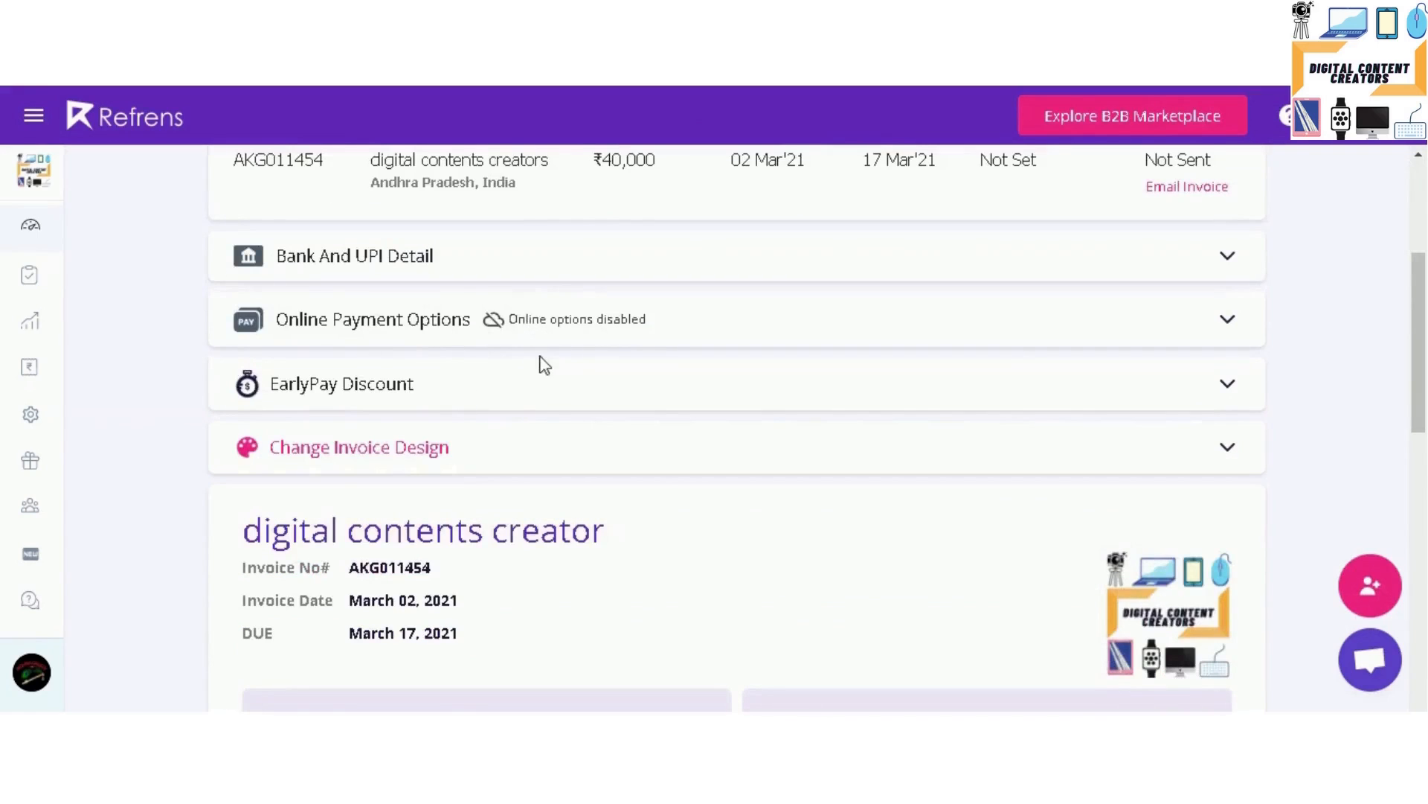
pyautogui.scroll(-4, 541, 359)
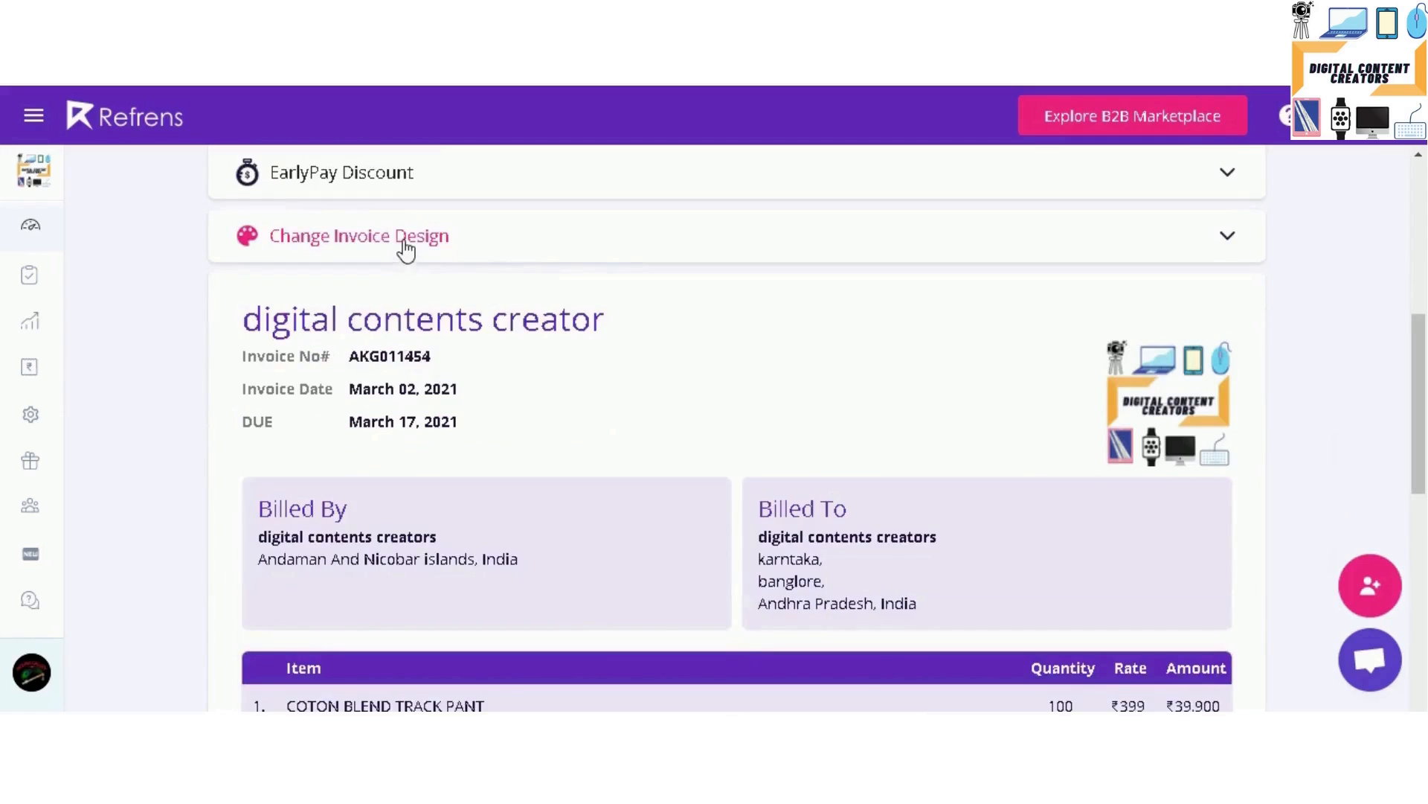
pyautogui.click(432, 249)
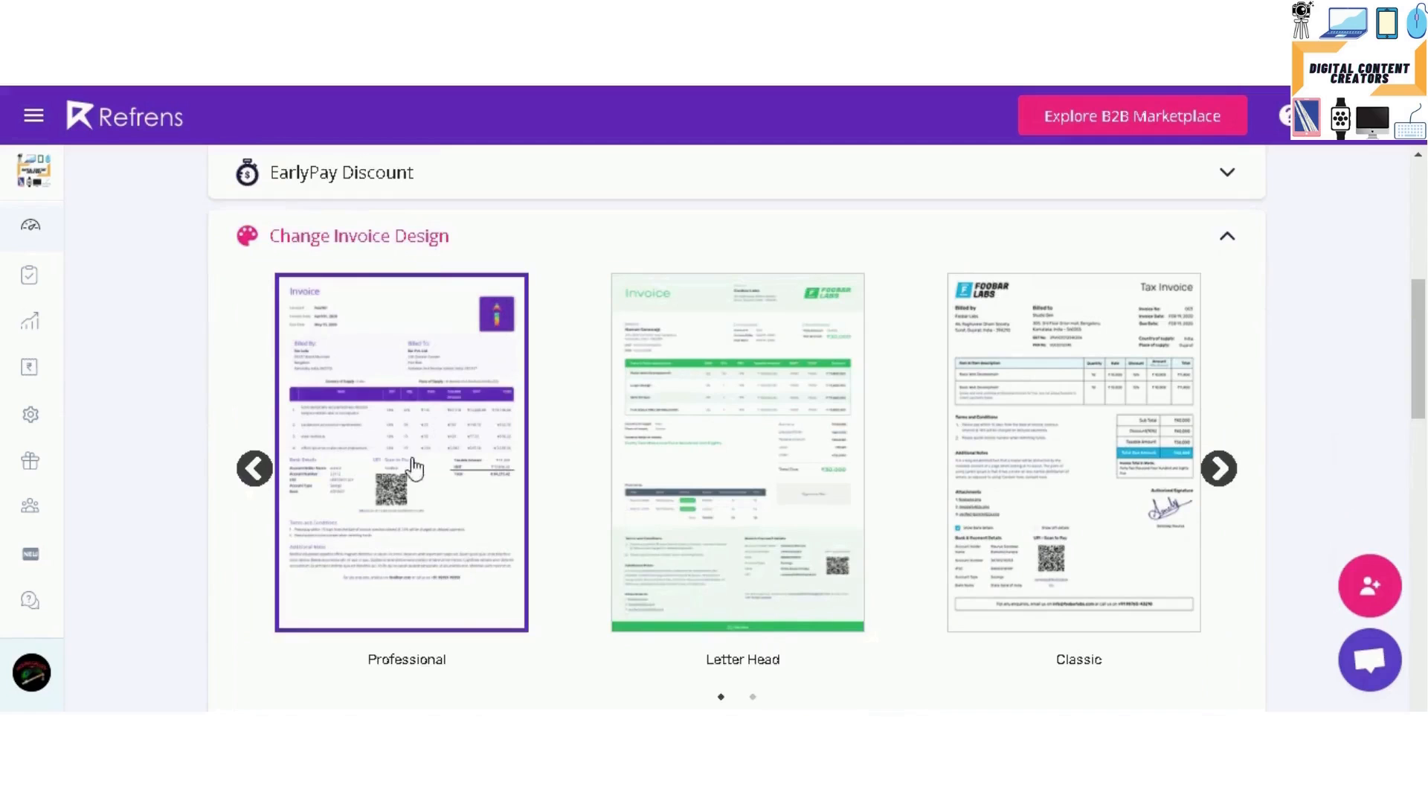
pyautogui.click(1218, 469)
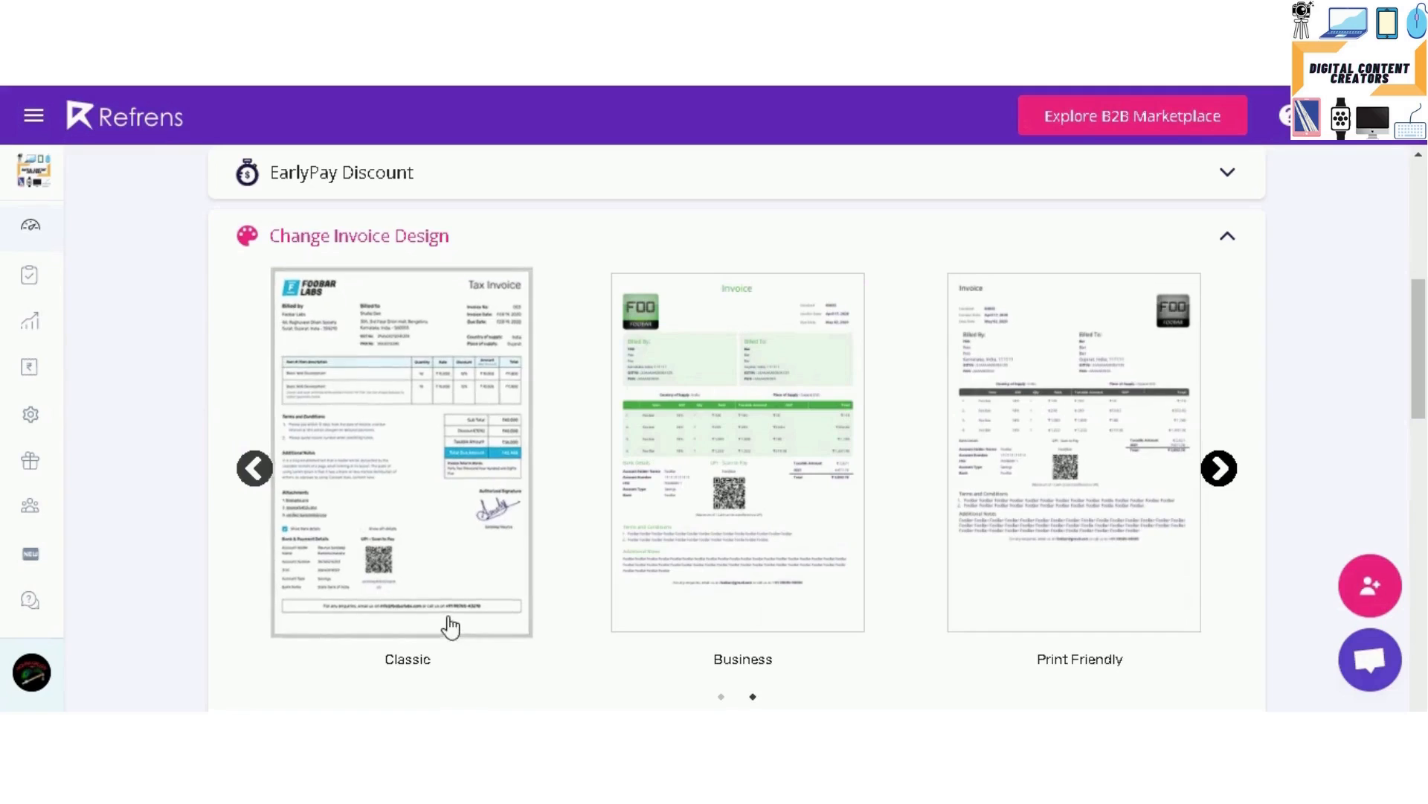
pyautogui.click(1229, 237)
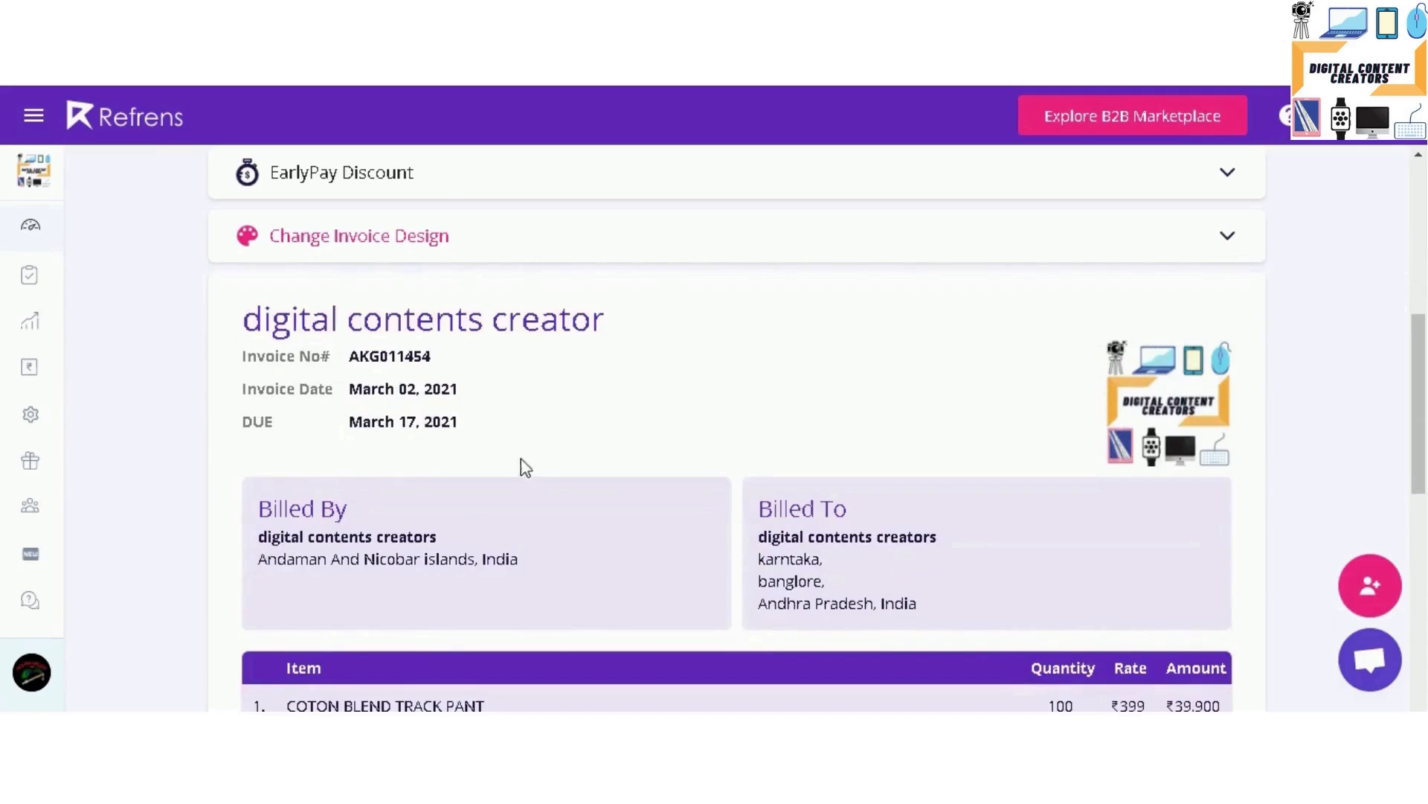
# Step: Examine the finished invoice preview from the billing details through the item table, charges, signature and terms to its end
pyautogui.scroll(-1, 548, 469)
pyautogui.scroll(-1, 557, 468)
pyautogui.scroll(-1, 559, 471)
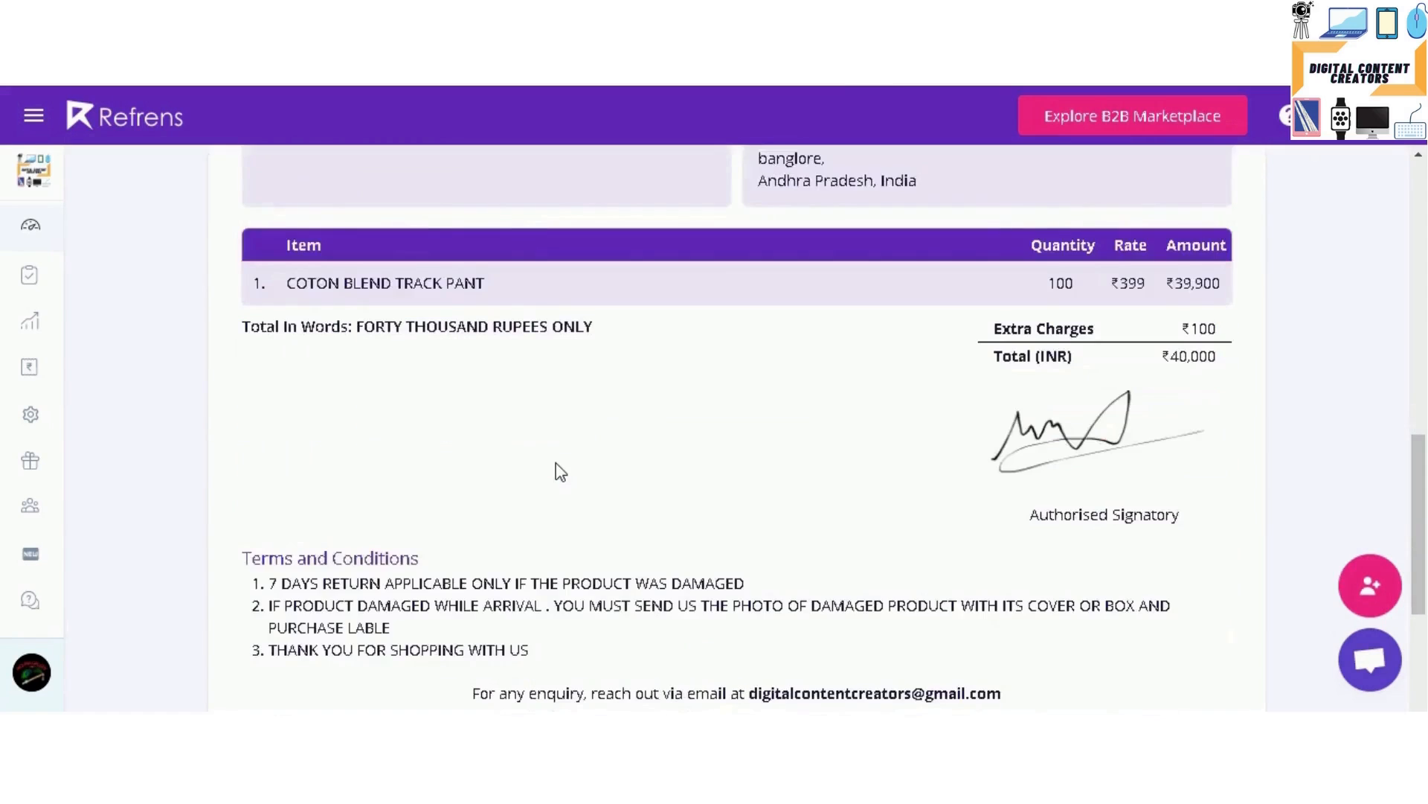
pyautogui.scroll(-1, 560, 470)
pyautogui.scroll(-1, 560, 472)
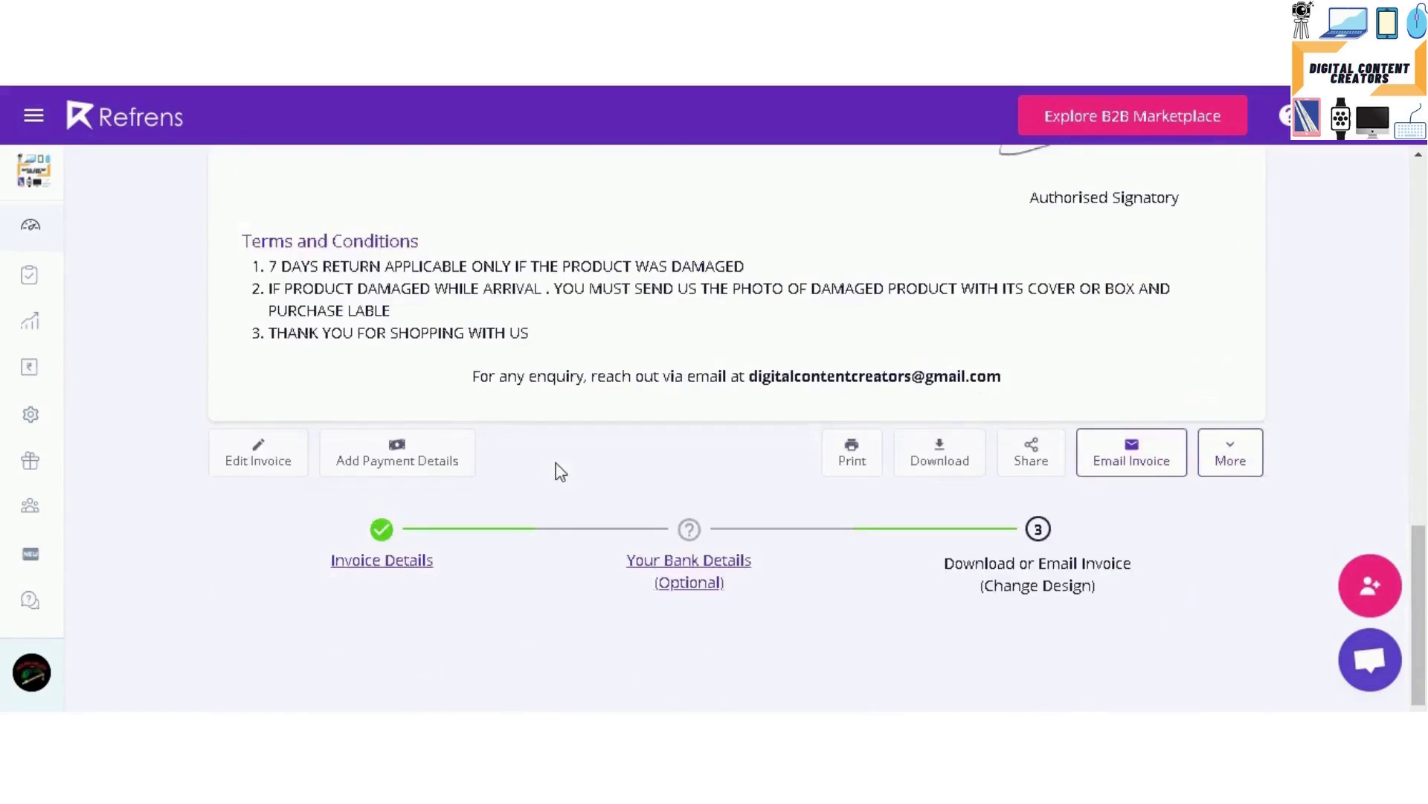
pyautogui.scroll(-1, 561, 472)
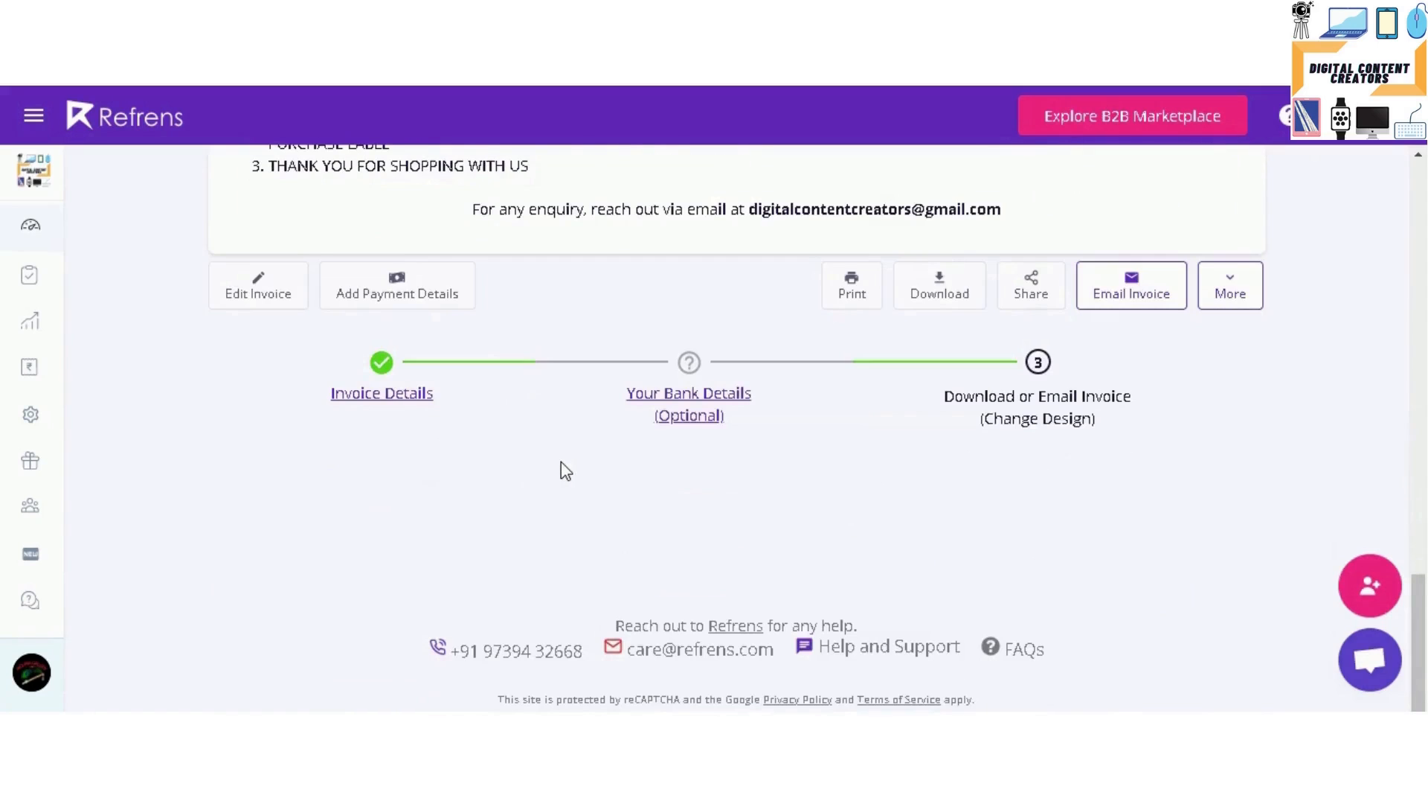